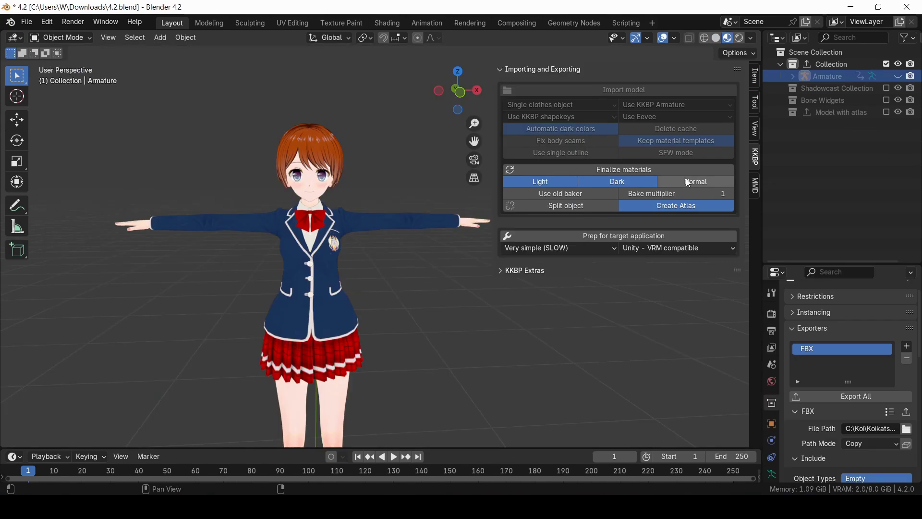
- Exclude Collection from the view layer and enable the Model with atlas collection in its place
click(887, 64)
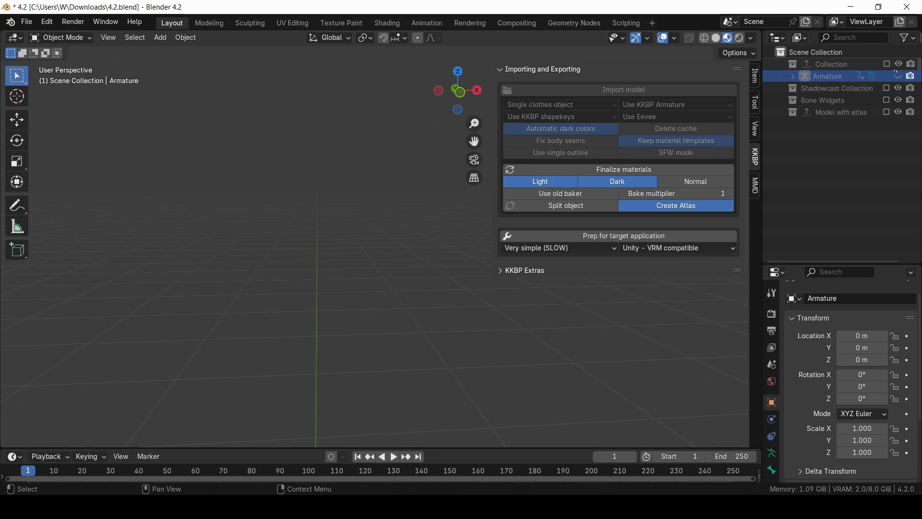
click(887, 111)
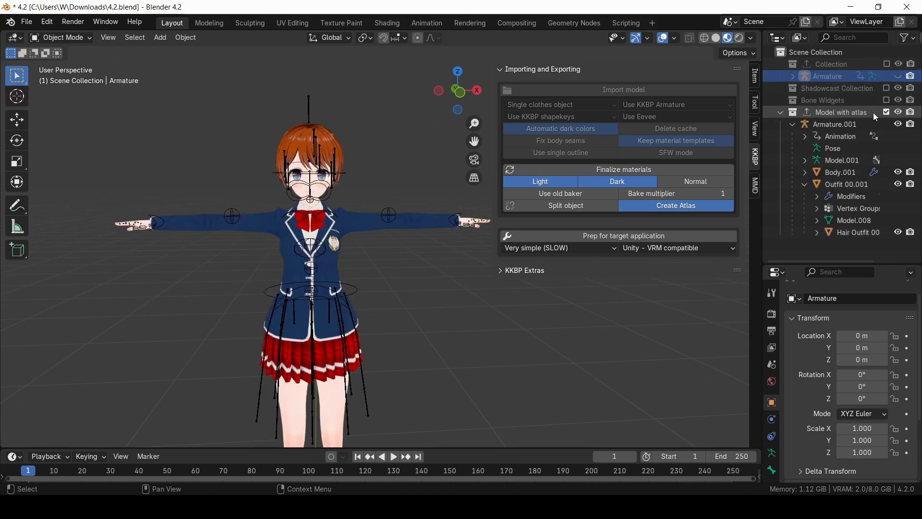
- Switch to File Explorer and examine the generated atlas images in the atlas_files folder
key(alt+Tab)
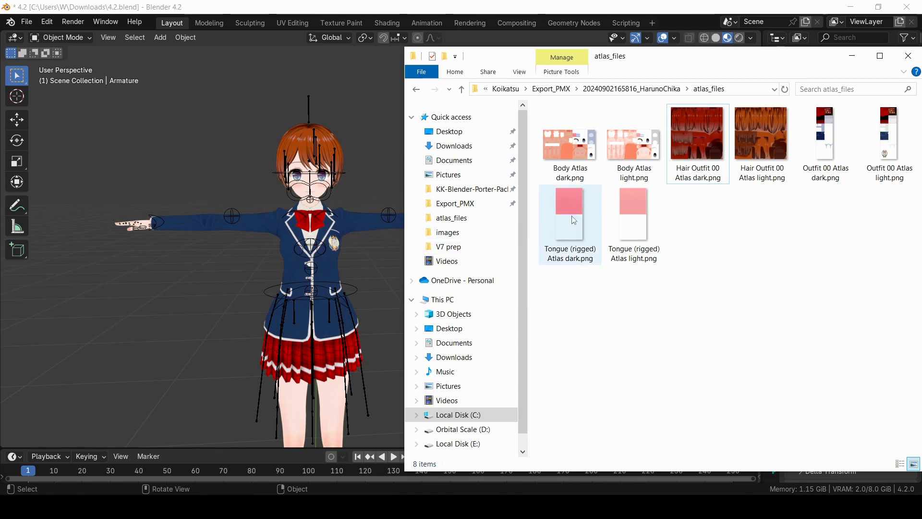
mouse_move(610, 218)
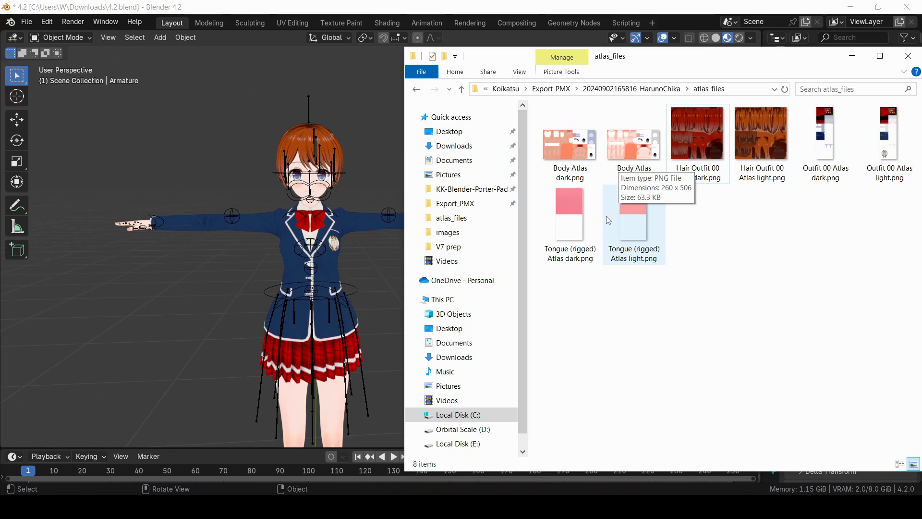
click(852, 60)
- Export the Model with atlas collection through its FBX exporter and check the exported file in the atlas_files folder
click(887, 64)
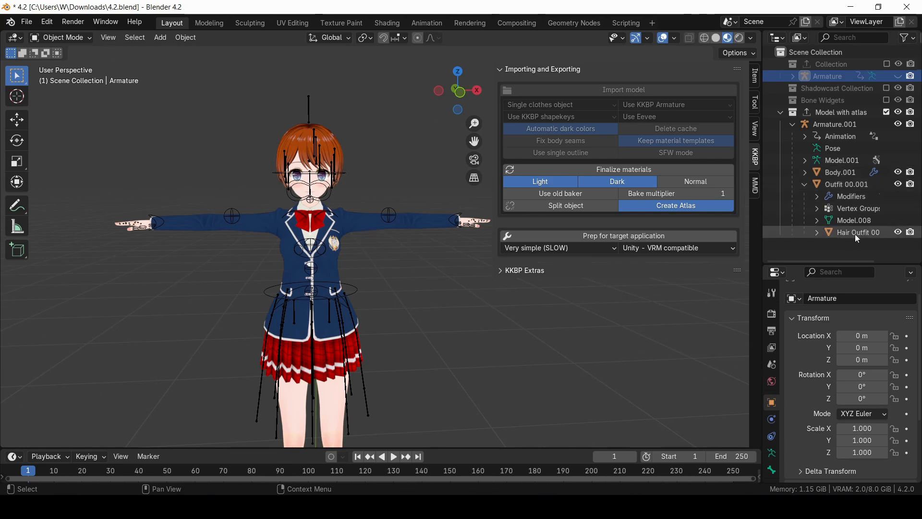
click(836, 248)
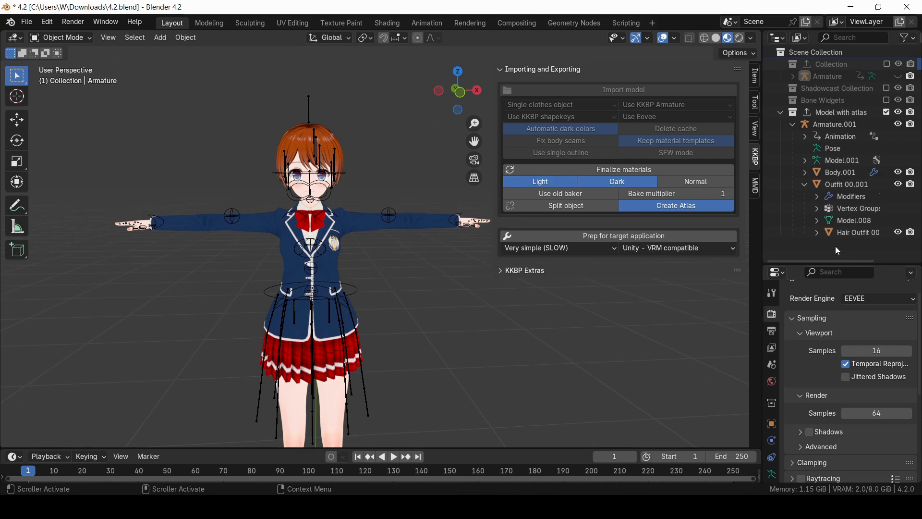
click(842, 112)
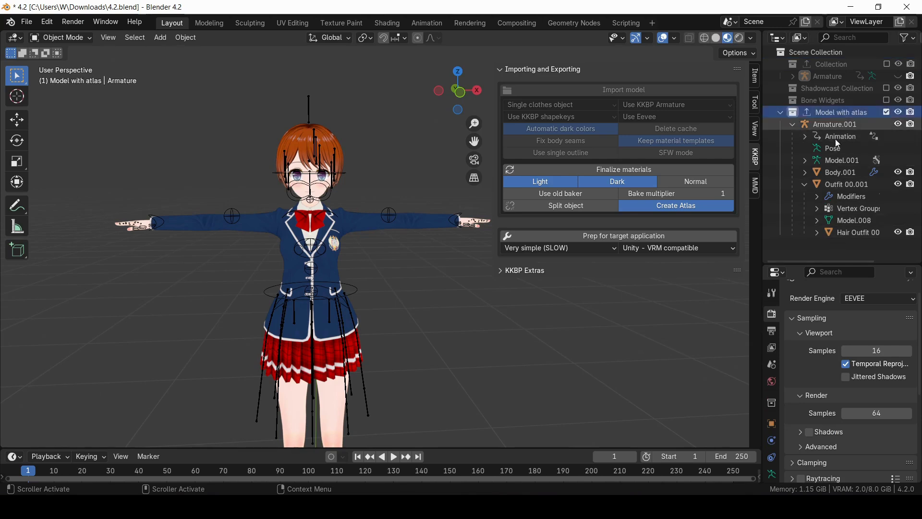
click(773, 403)
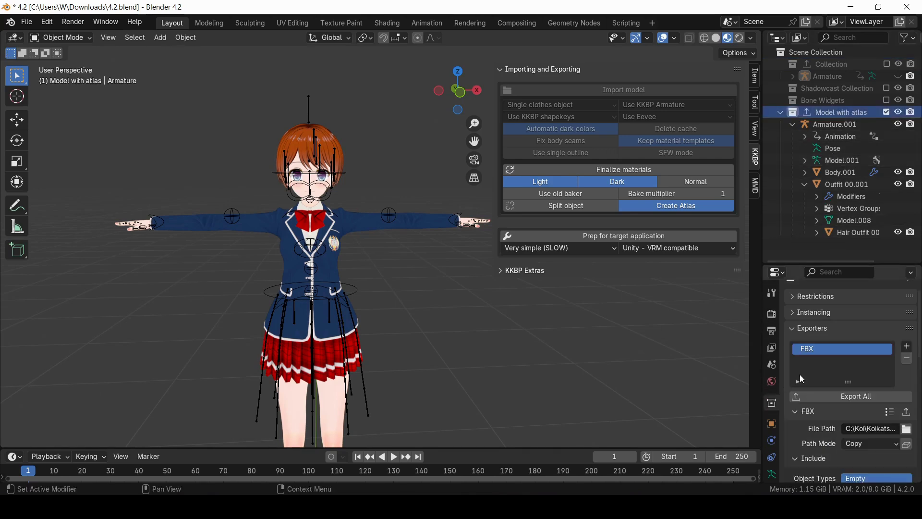
click(851, 399)
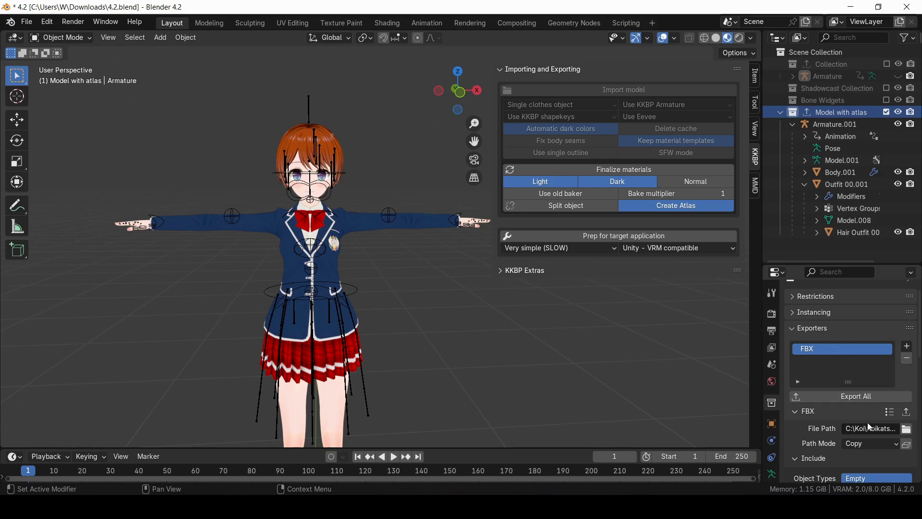
click(856, 398)
click(157, 504)
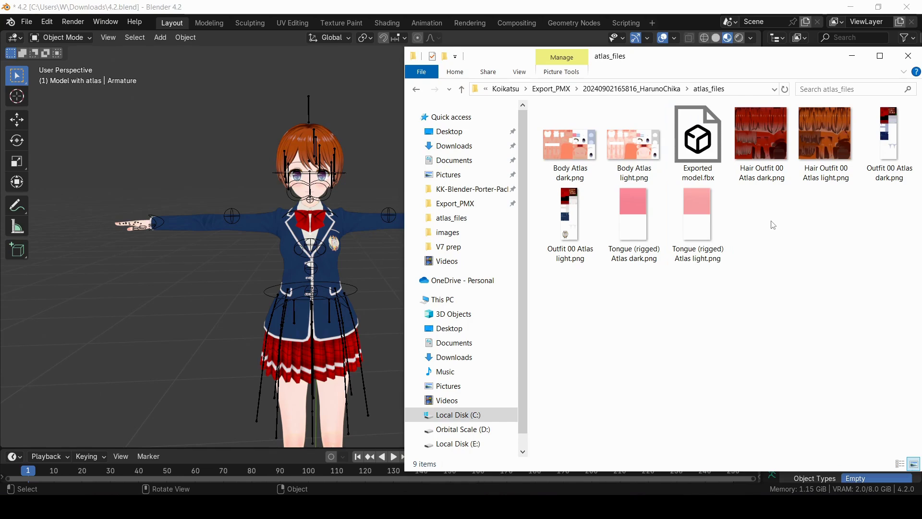
click(767, 219)
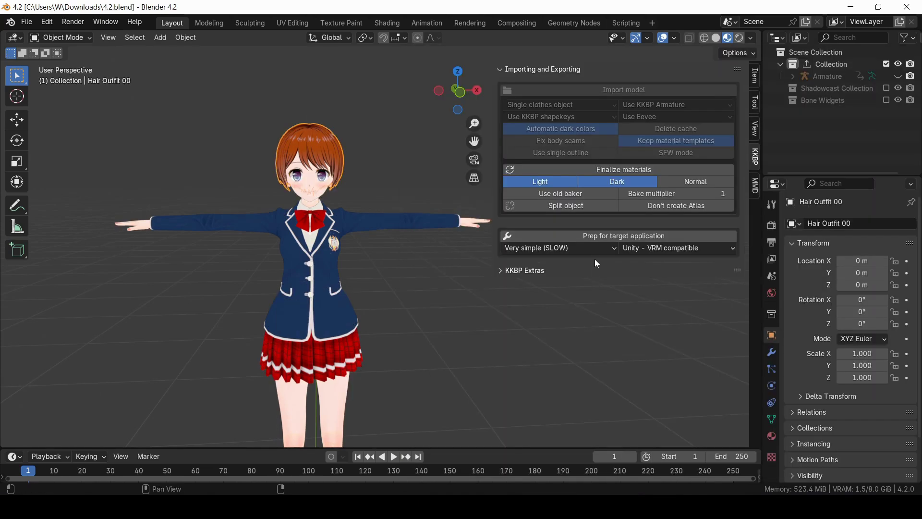
- Prep the model for the target application with the Very simple (SLOW) and Unity - VRM compatible options
click(596, 248)
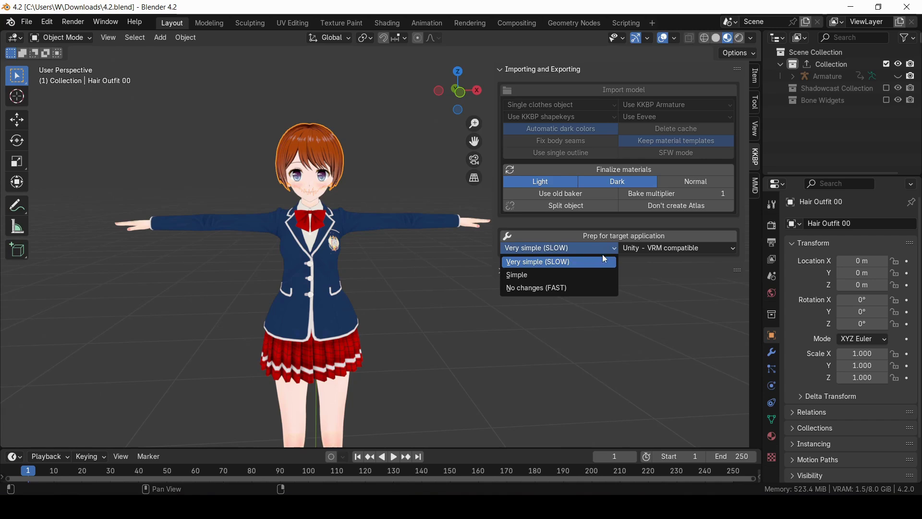
click(661, 249)
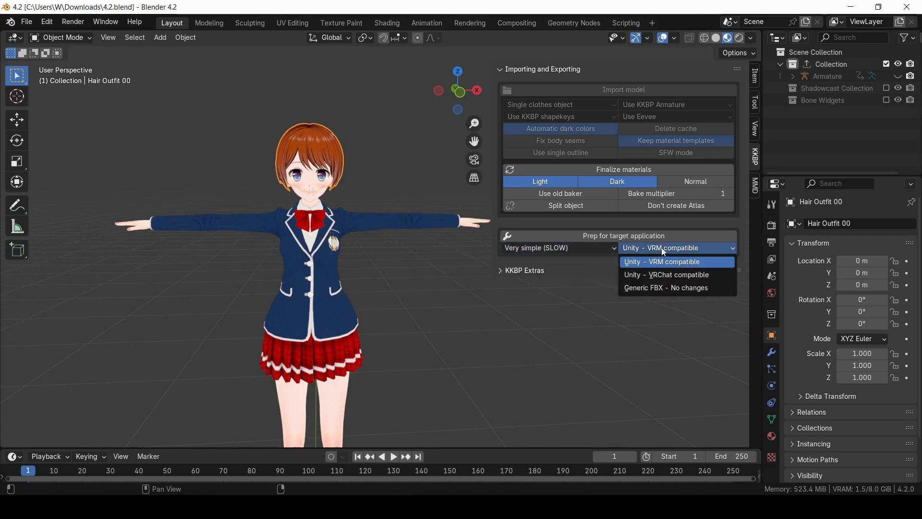
click(660, 247)
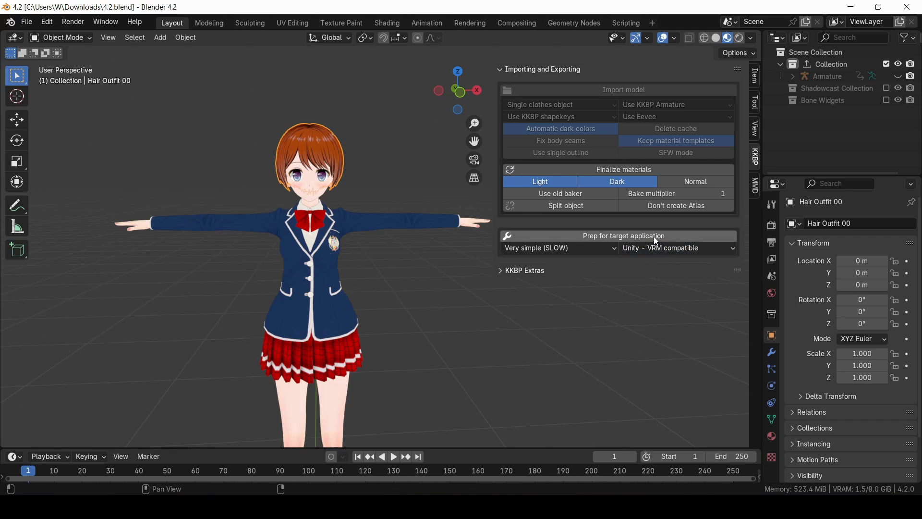
click(655, 237)
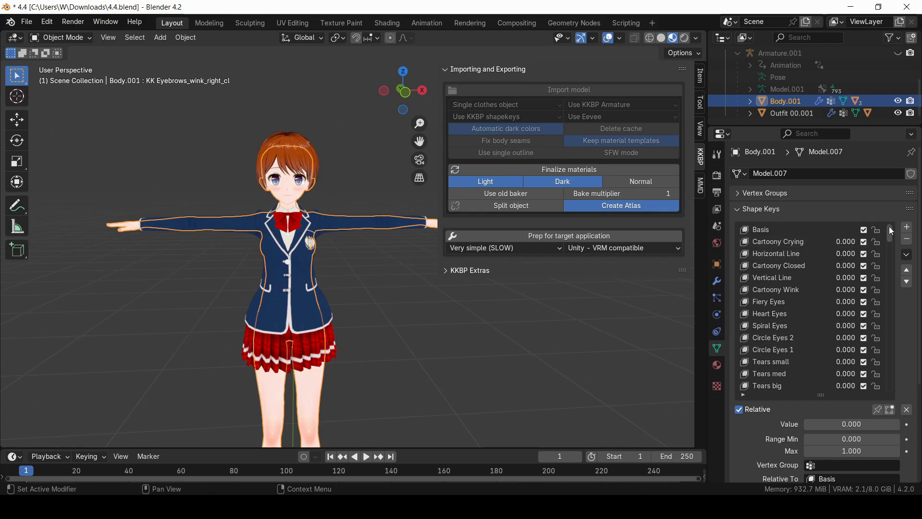
- Delete the KK Mouth_smile_sharp_op and KK Mouth_happy_broad_op shape keys from Body.001
drag(891, 228, 890, 315)
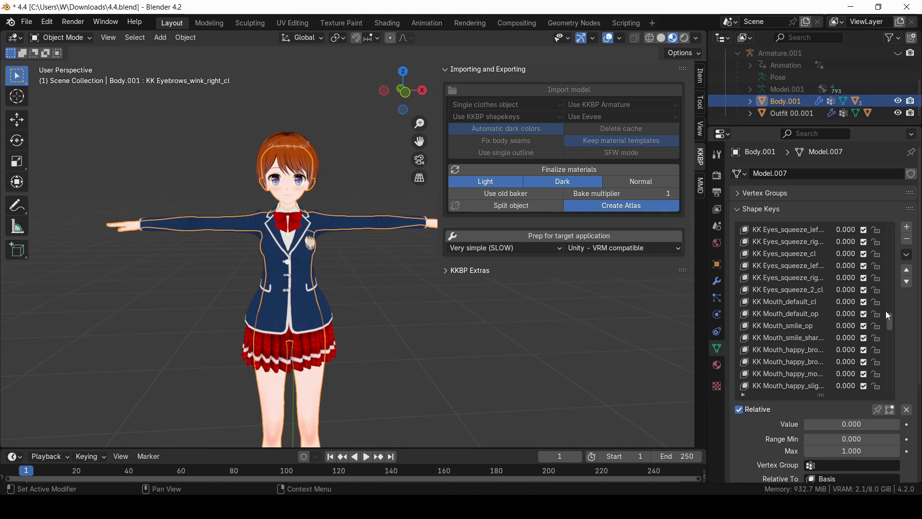
click(797, 337)
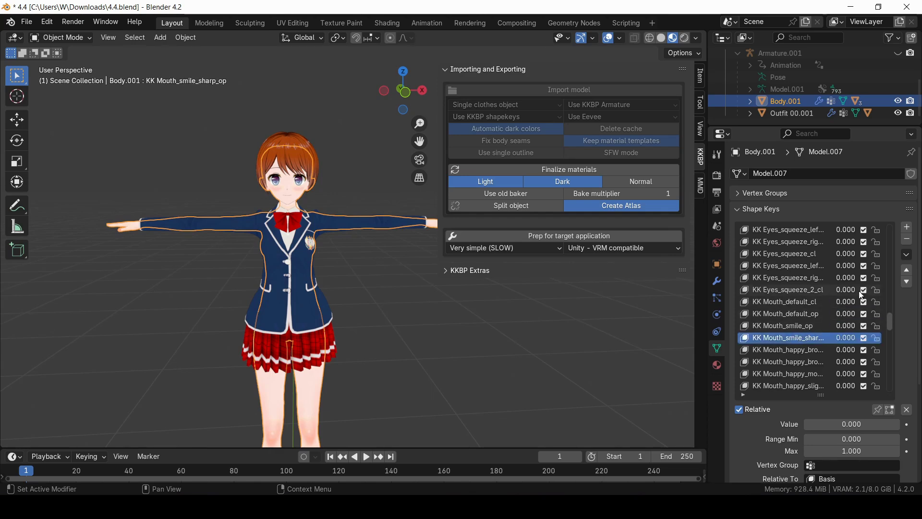
click(907, 239)
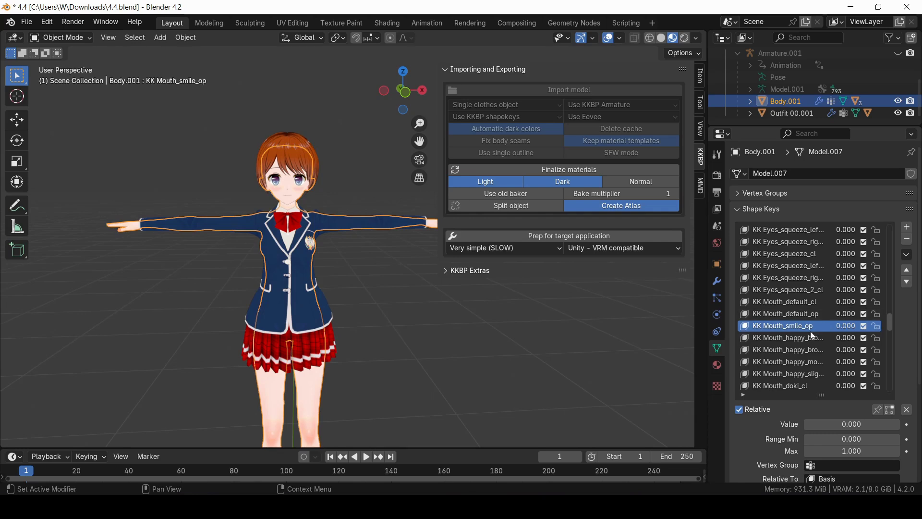
click(797, 352)
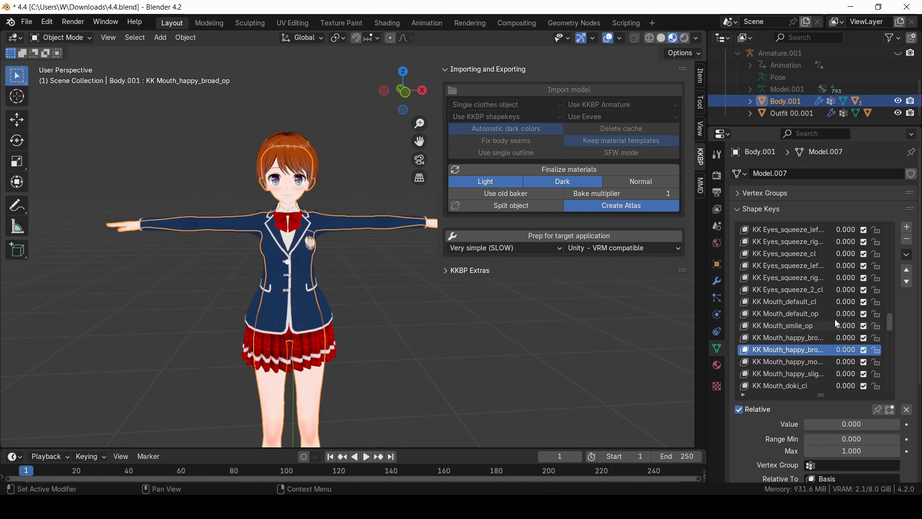
click(907, 240)
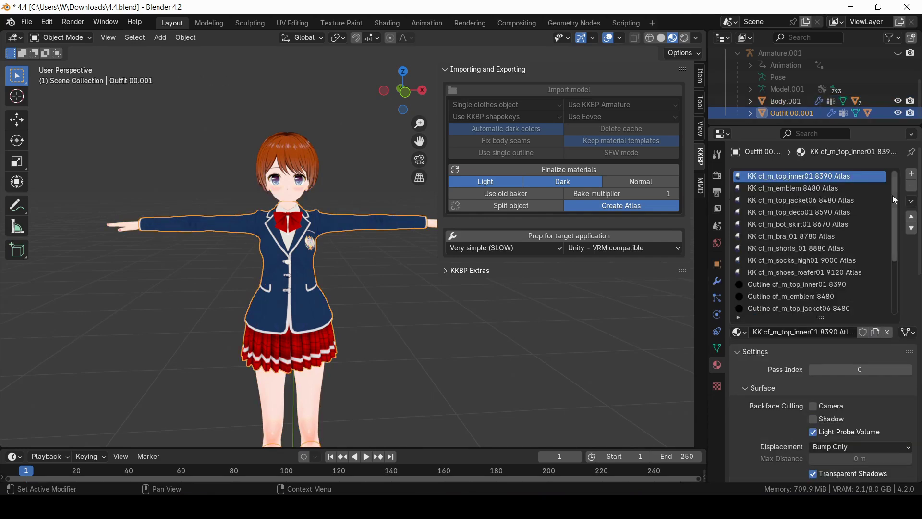
- Remove all material slots from Outfit 00.001 except KK cf_m_top_inner01 8390 Atlas, starting with KK Outline at the end of the list
scroll(893, 200, down, 5)
drag(894, 217, 895, 270)
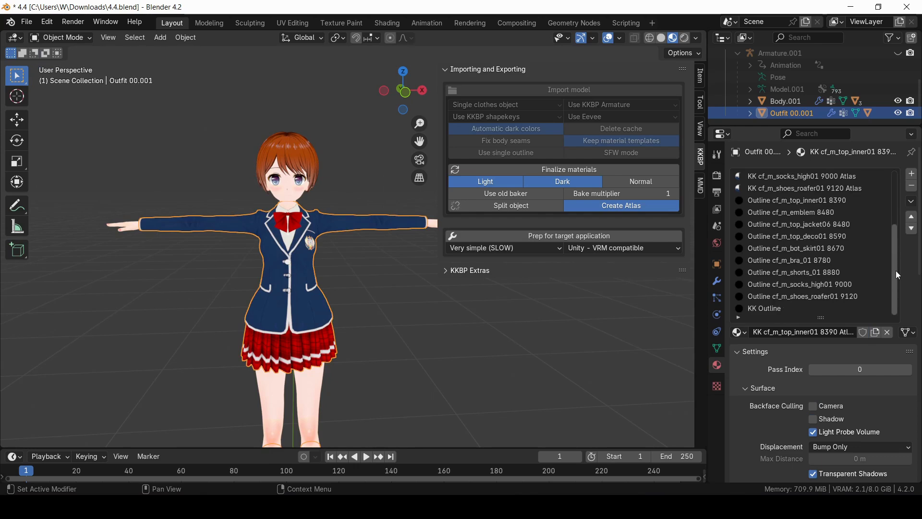
click(780, 310)
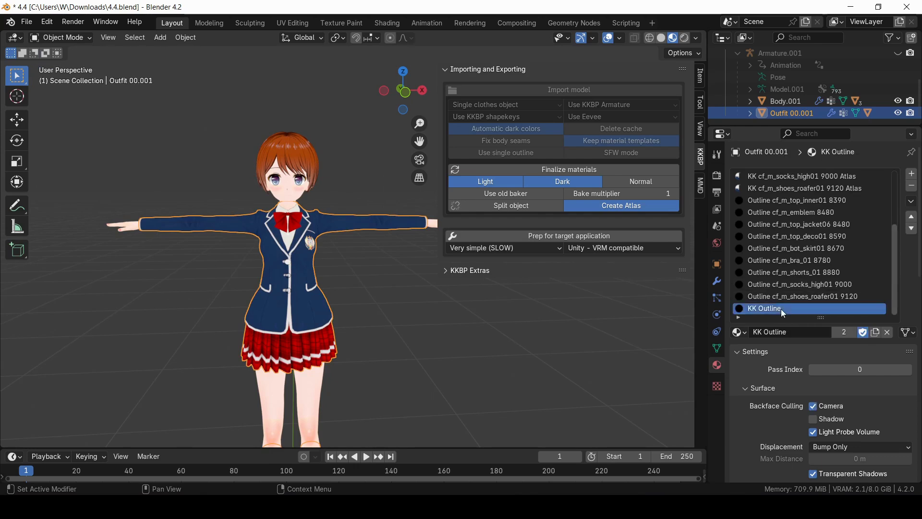
click(913, 188)
click(913, 188)
click(912, 187)
click(913, 188)
click(912, 188)
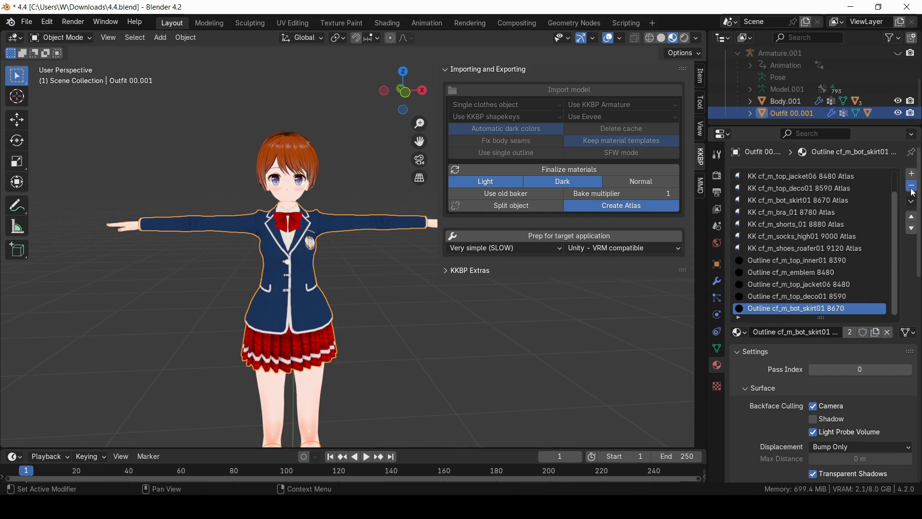
click(912, 187)
click(913, 187)
click(912, 187)
click(912, 187)
click(912, 188)
click(913, 187)
click(913, 187)
click(912, 188)
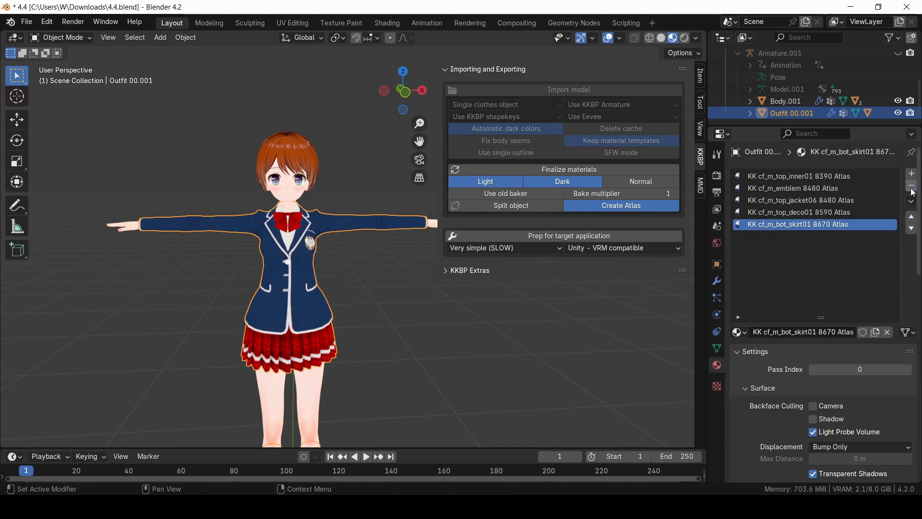
click(912, 187)
click(912, 187)
click(912, 187)
click(913, 187)
click(912, 187)
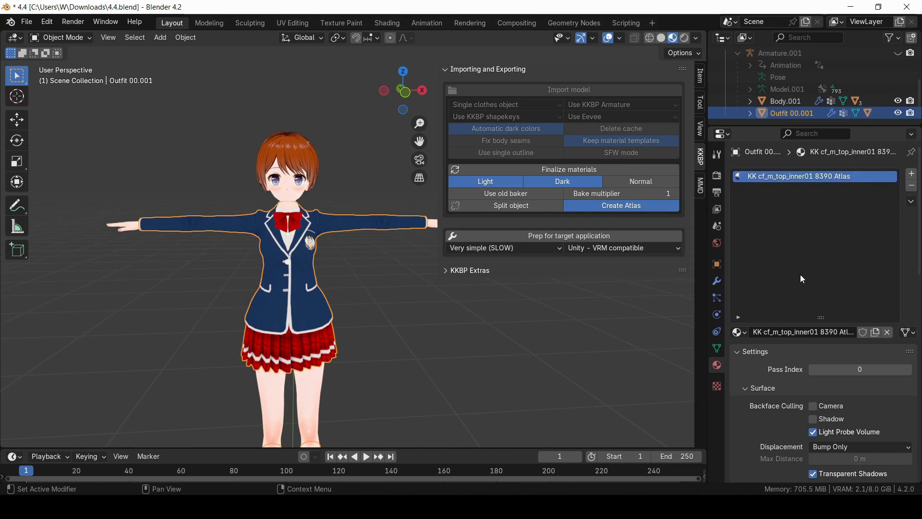
- Check the modifiers of Outfit 00.001 and rename its remaining material to "Outfit atlas"
click(717, 282)
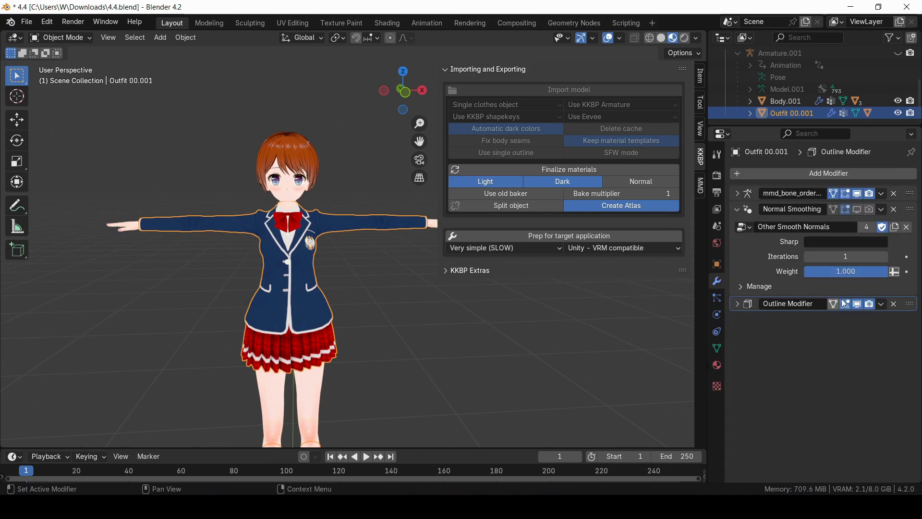
click(718, 365)
double_click(816, 180)
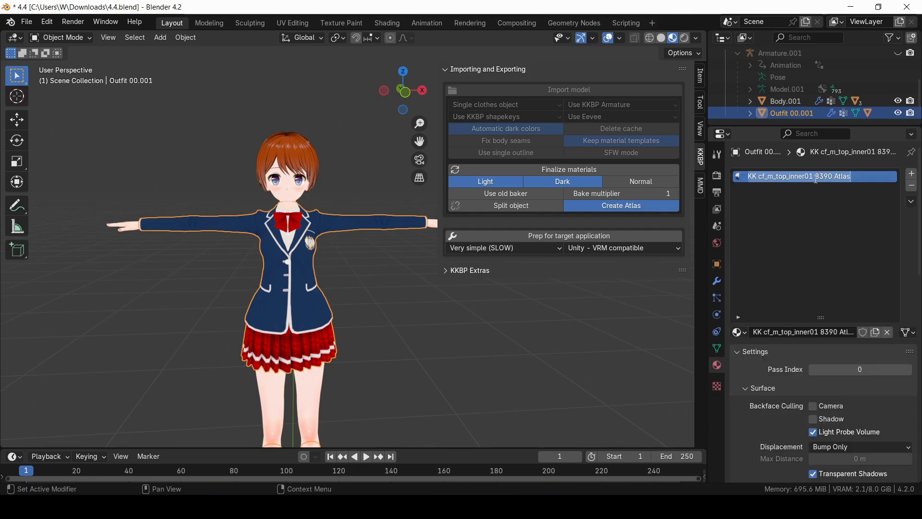
text(Outfit atlas)
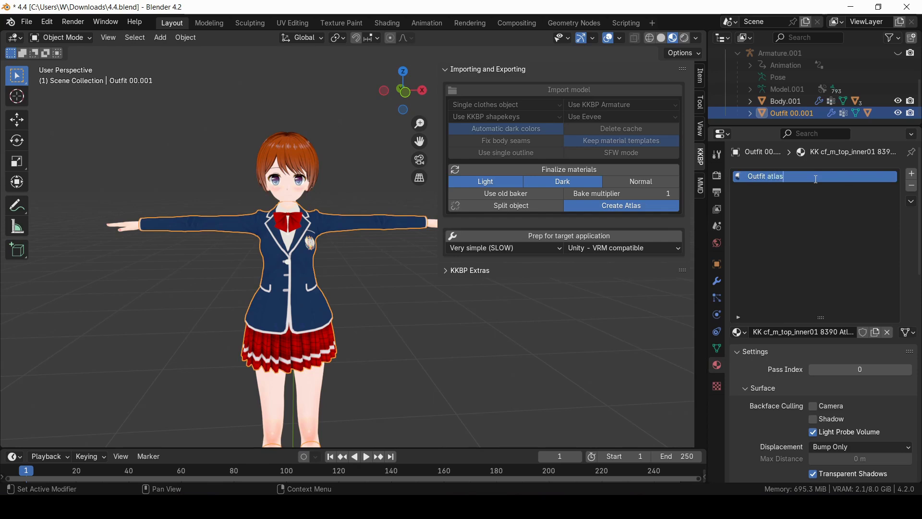
key(Return)
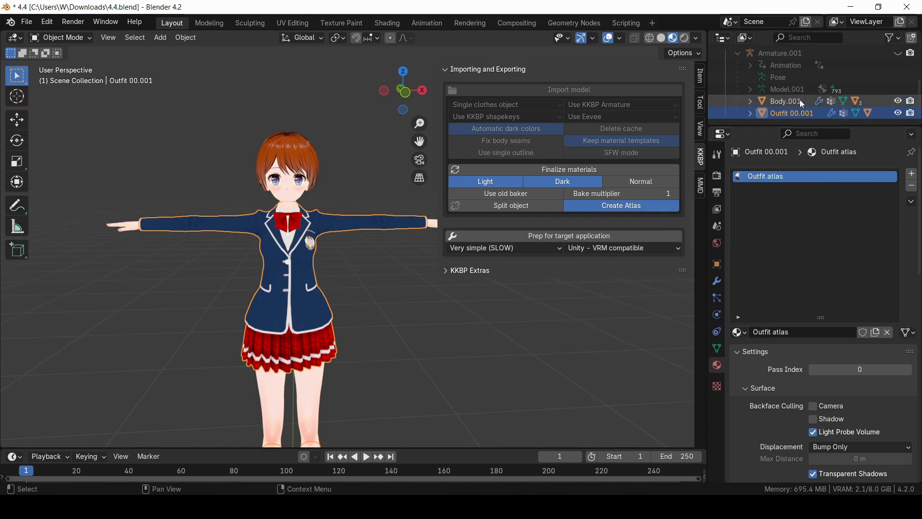
- Remove the KK Hair Outline and KK cf_m_hair_f_14_00_i 4060 Atlas material slots from Hair Outfit 00.001
click(750, 113)
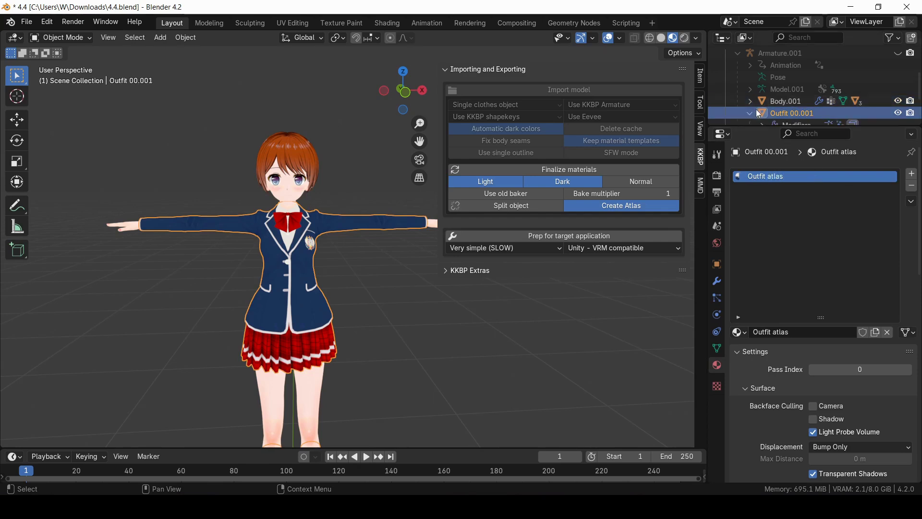
scroll(811, 96, down, 2)
scroll(811, 92, down, 2)
click(805, 112)
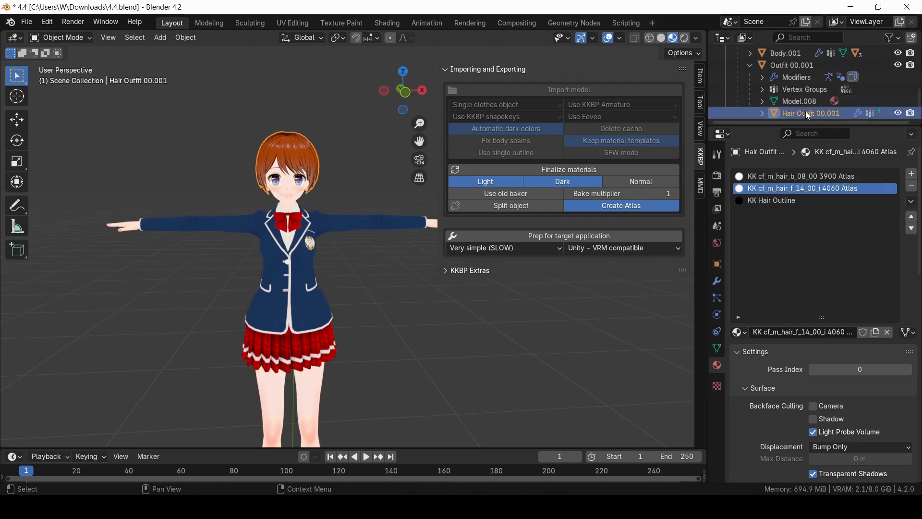
click(823, 199)
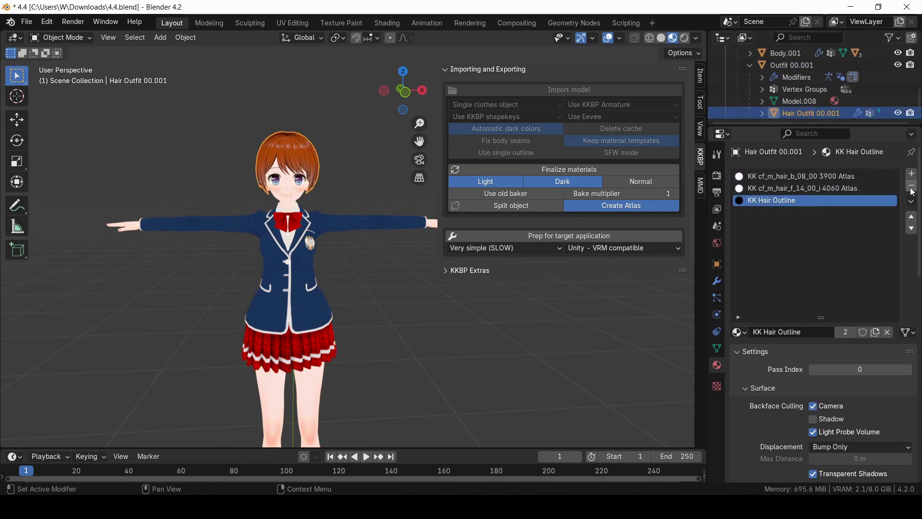
click(912, 187)
click(912, 188)
- Rename the remaining material of Hair Outfit 00.001 as the hair atlas, in the style of the outfit material's name
double_click(821, 176)
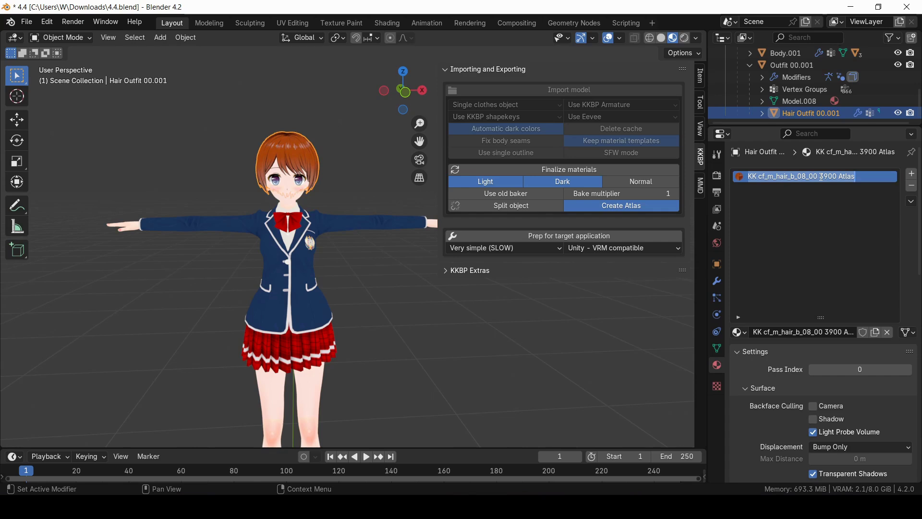
text(Hair atlas)
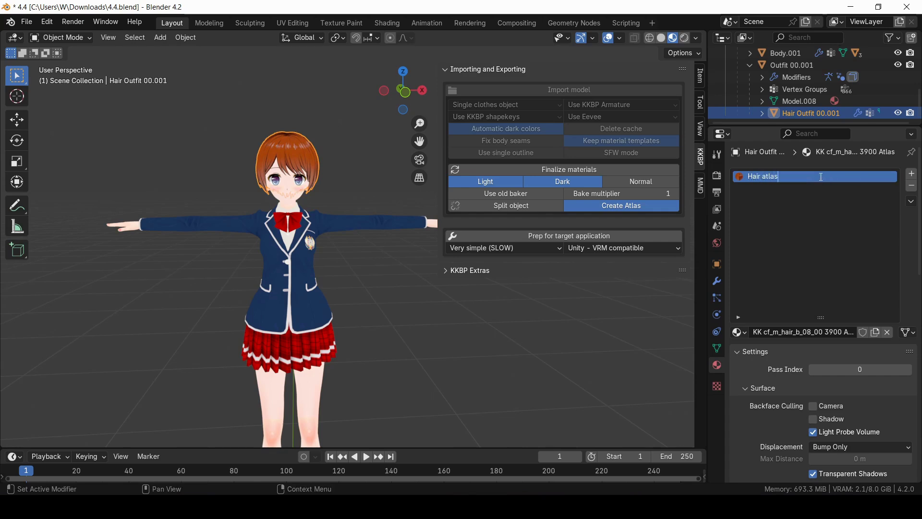
key(Return)
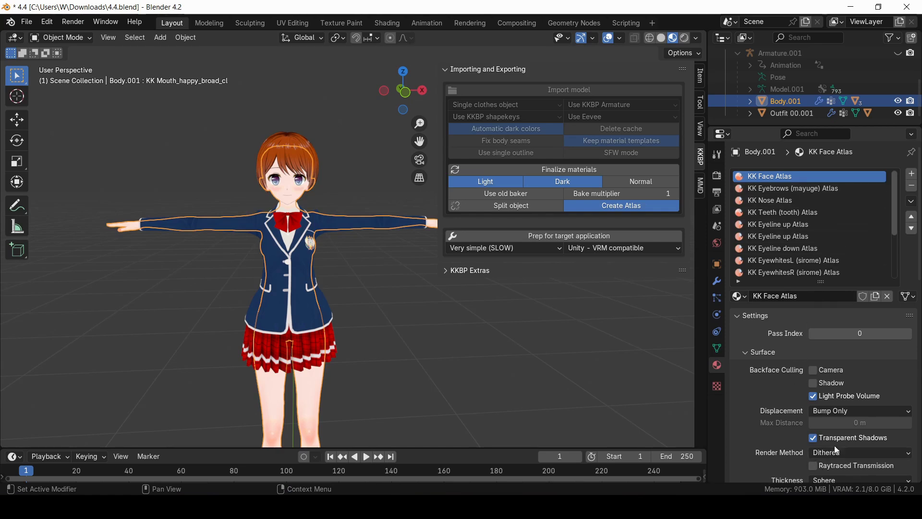
- Remove the KK Body Outline and KK Body Atlas material slots from Body.001
click(832, 188)
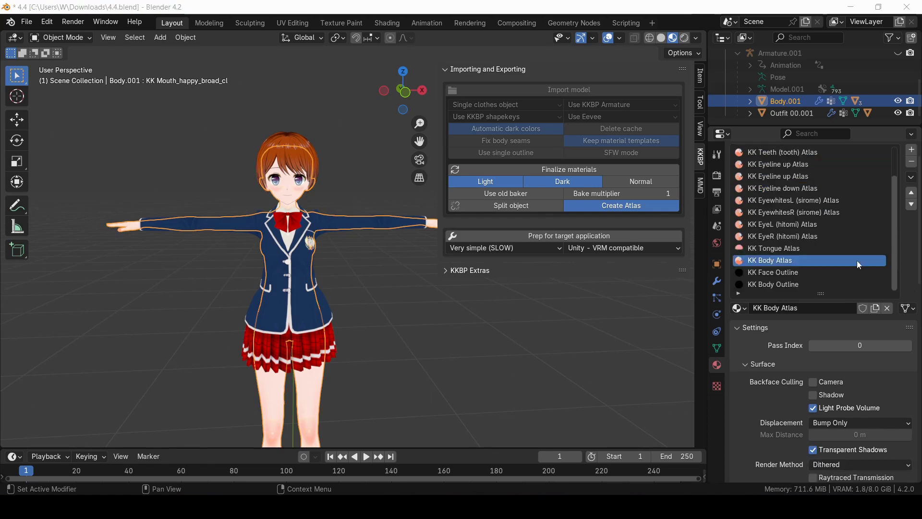
click(857, 272)
click(910, 161)
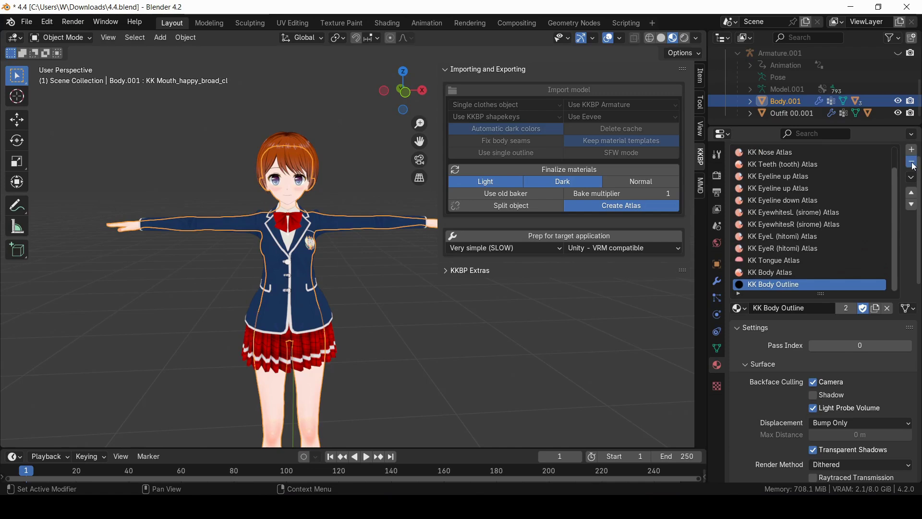
click(911, 162)
click(802, 272)
click(809, 284)
click(911, 161)
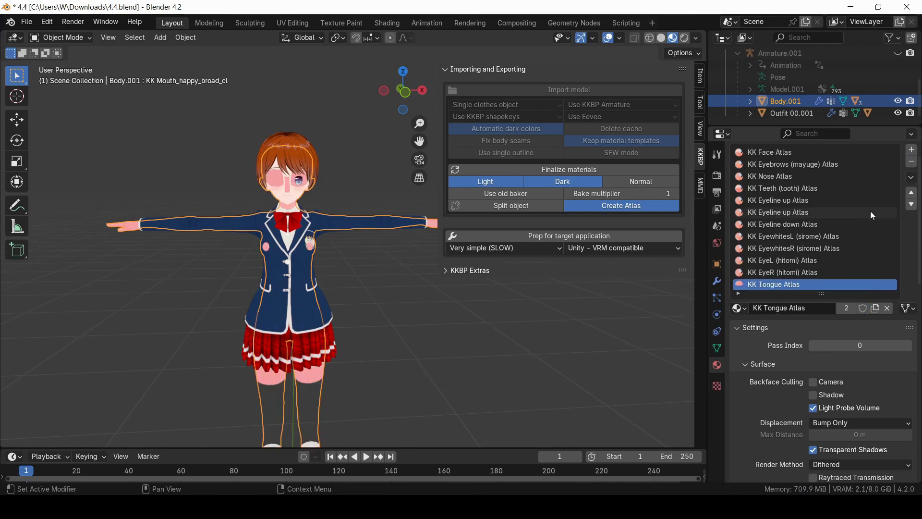
- Reorder KK Teeth (tooth) Atlas to sit directly above KK Tongue Atlas and remove the KK Tongue Atlas slot
key(Up)
key(Up)
key(Up)
key(Up)
key(Up)
key(Up)
key(Up)
key(Up)
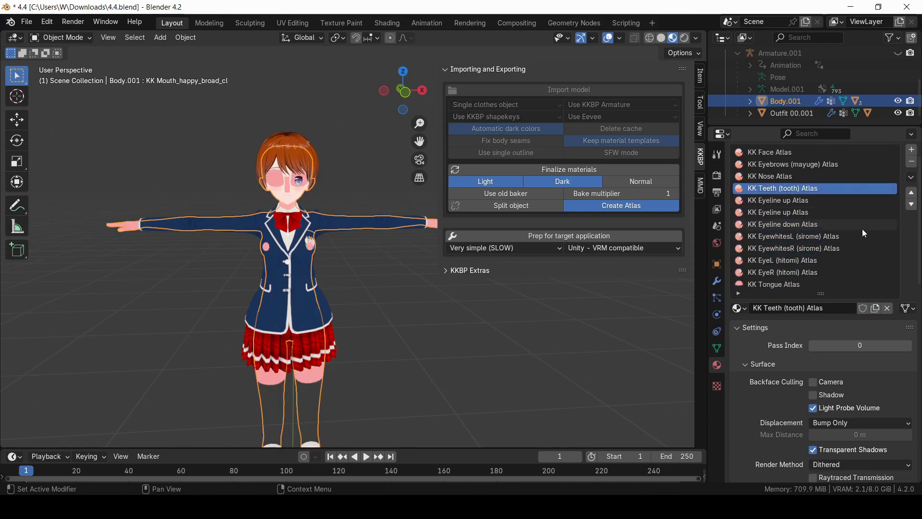
click(909, 208)
click(909, 207)
click(909, 207)
click(909, 208)
click(909, 207)
double_click(909, 208)
click(841, 283)
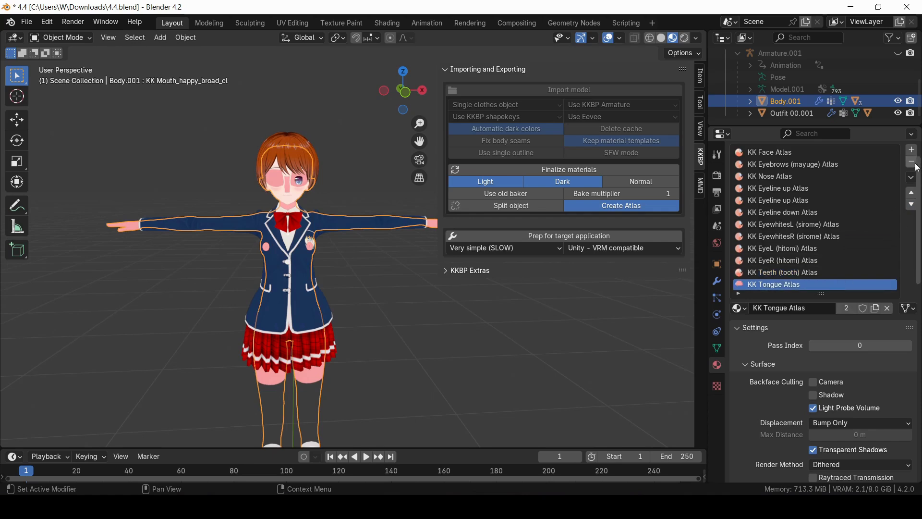
click(911, 161)
- Reorder KK Face Atlas to sit directly above KK Teeth (tooth) Atlas and remove the teeth slot
key(Up)
key(Up)
key(Up)
key(Up)
key(Up)
key(Up)
key(Up)
key(Up)
key(Up)
key(Up)
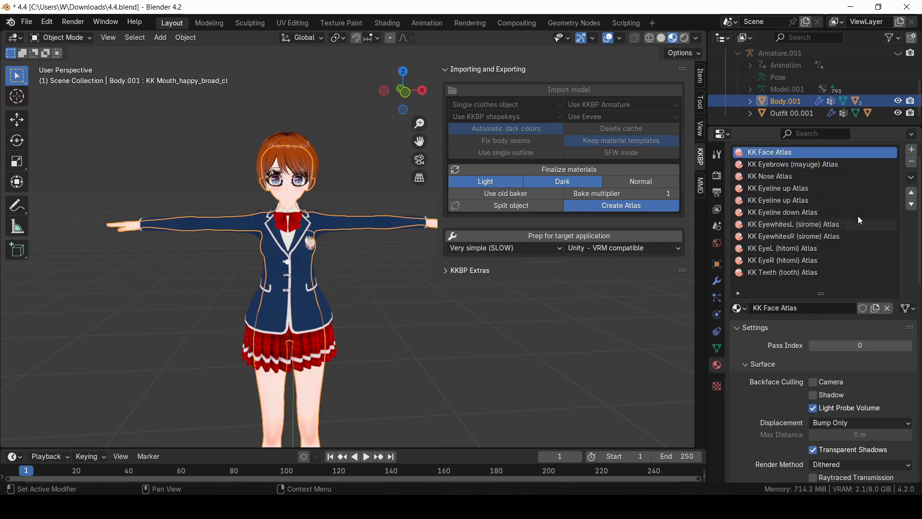
click(911, 205)
click(912, 205)
click(911, 205)
click(911, 204)
click(912, 204)
click(911, 204)
click(912, 205)
click(912, 205)
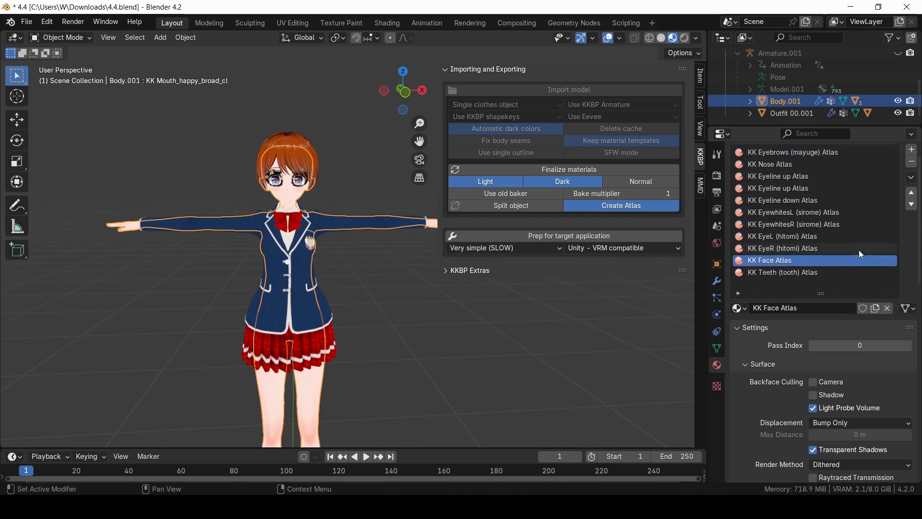
click(911, 162)
- Remove all remaining eyebrow, nose, eyeline and eye material slots from Body.001, keeping only KK EyeL (hitomi) Atlas and KK Face Atlas
click(848, 151)
key(Down)
key(Down)
key(Down)
key(Down)
key(Down)
key(Down)
key(Down)
key(Down)
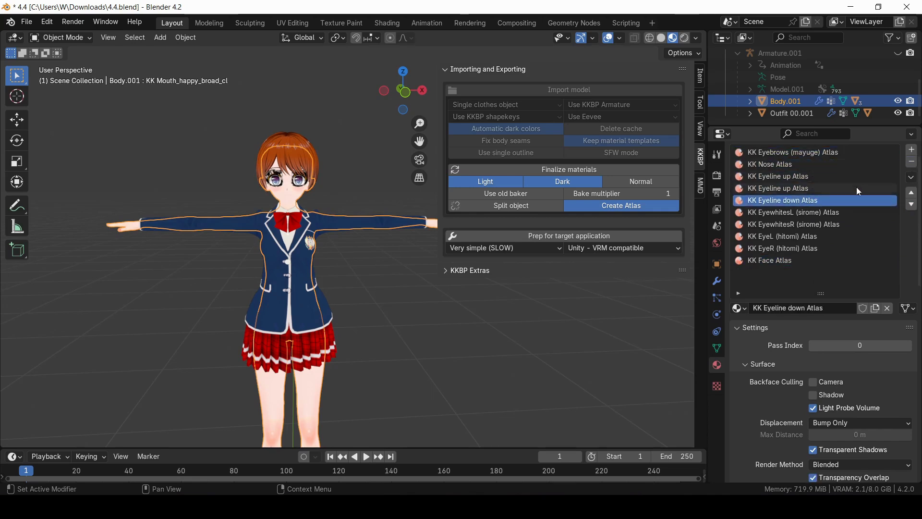
click(911, 161)
click(850, 152)
click(911, 161)
click(911, 161)
click(911, 161)
click(911, 161)
double_click(911, 162)
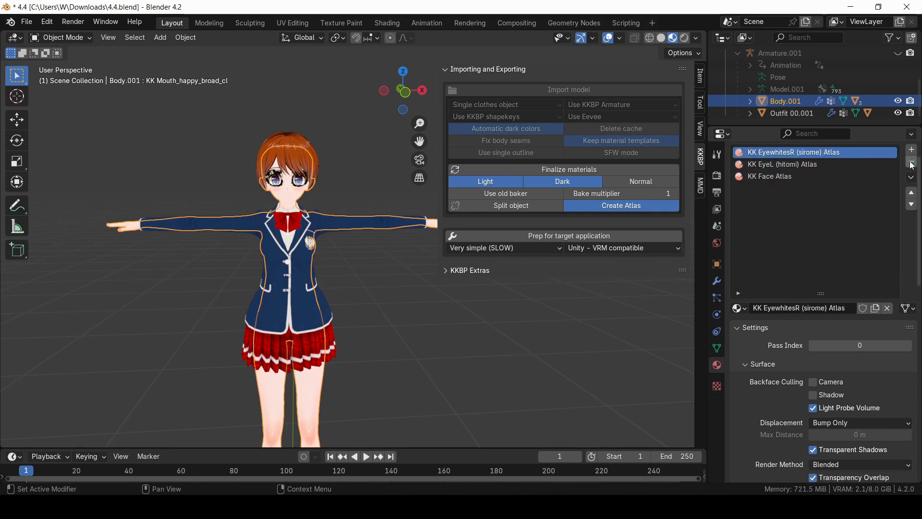
click(911, 161)
- Rename the KK EyeL (hitomi) Atlas material as "Body atlas blended" and KK Face Atlas as "Body atlas dithered"
double_click(817, 152)
text(Body atlas blended)
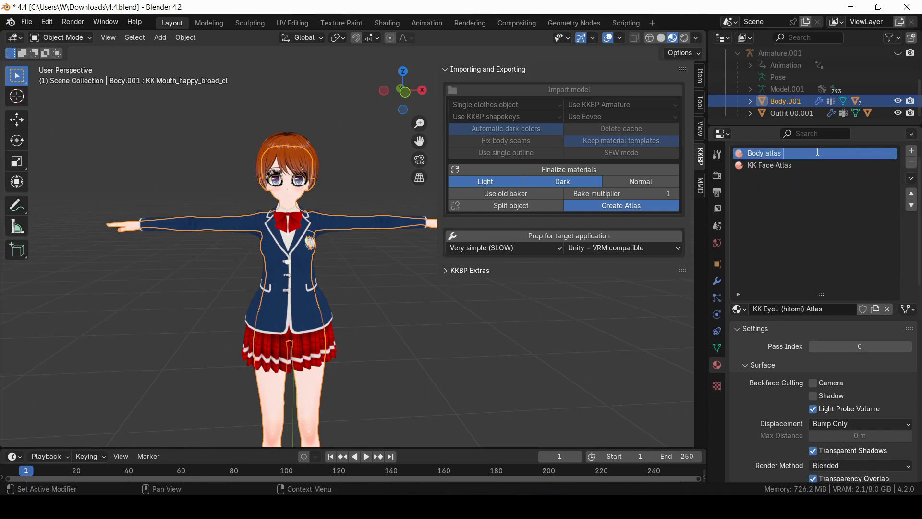
key(Return)
double_click(793, 165)
text(Body atla)
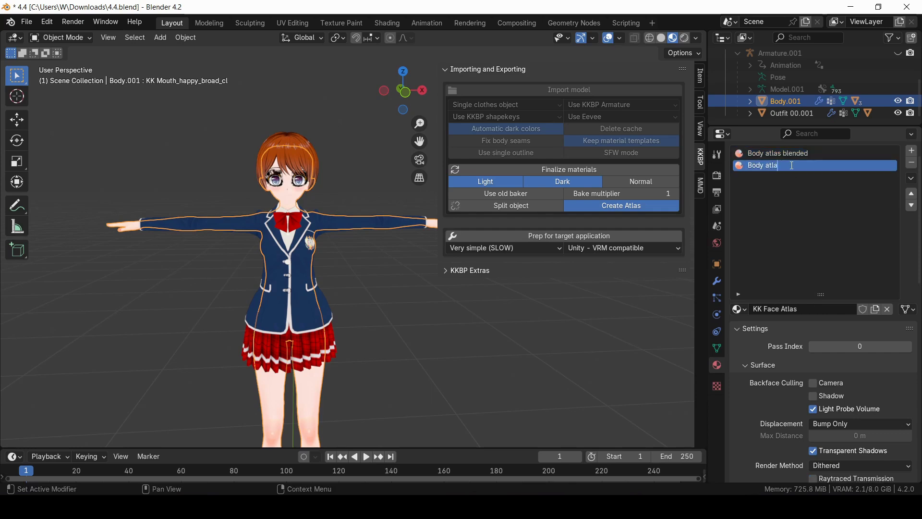
text(s diffuse)
key(Return)
- Check the modifiers of Body.001 and export the Model with atlas collection as FBX
click(717, 280)
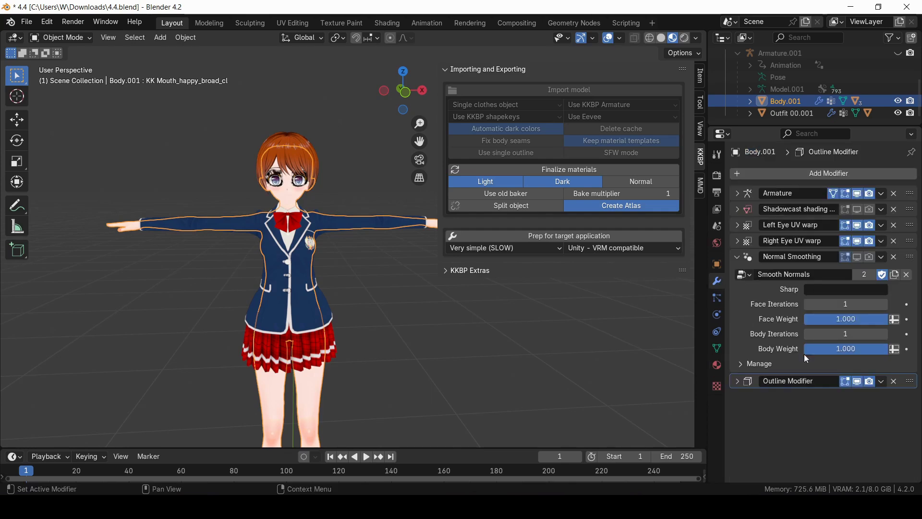
click(717, 365)
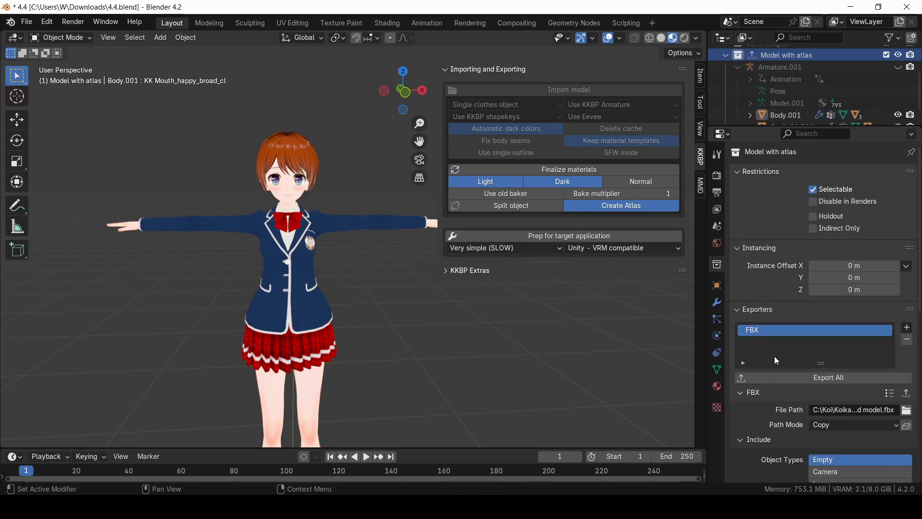
click(809, 378)
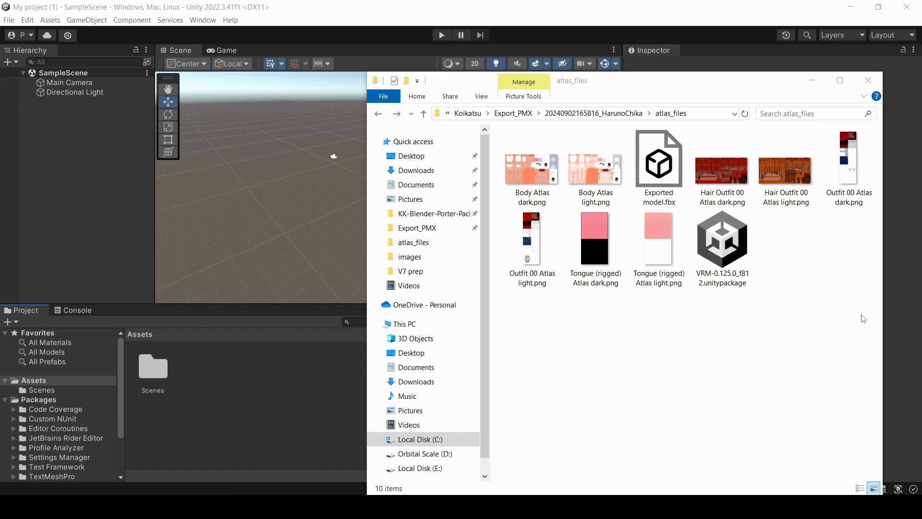
- Import all files of the atlas_files folder, including the exported FBX, atlas textures and VRM-0.125.0_f812.unitypackage, into the Unity project's Assets
drag(855, 313, 537, 177)
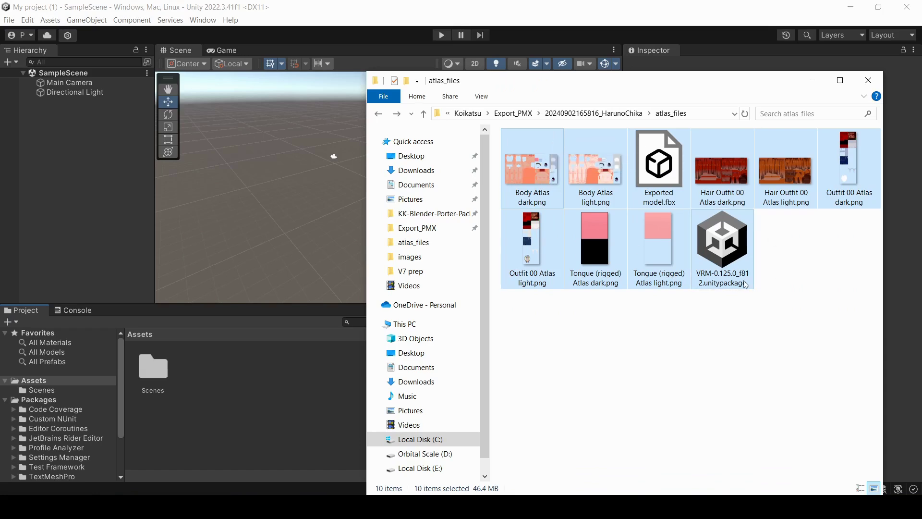
drag(532, 172, 333, 406)
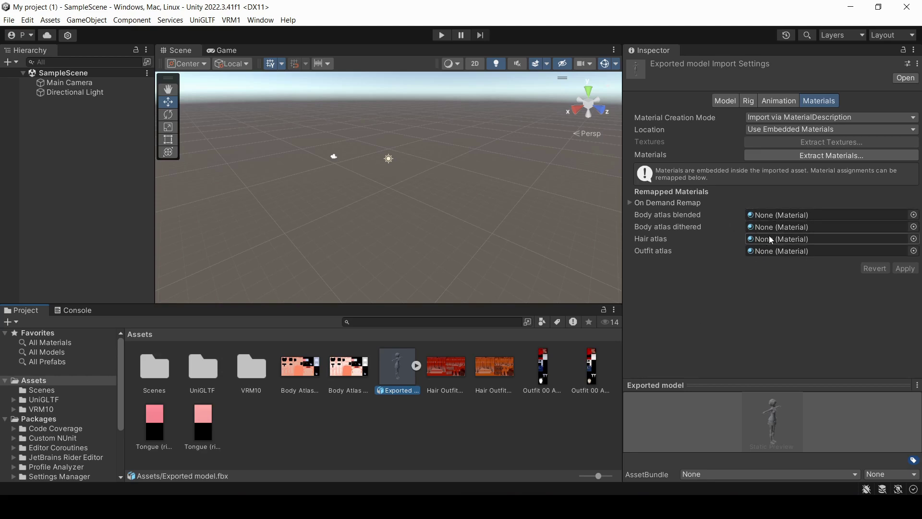
click(507, 405)
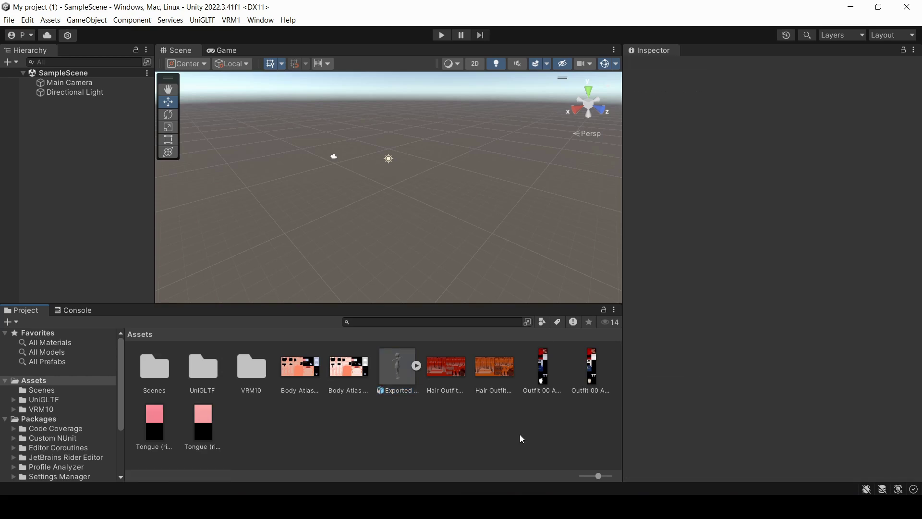
- Create a new material in Assets and set its shader to VRM10/MToon10
right_click(519, 438)
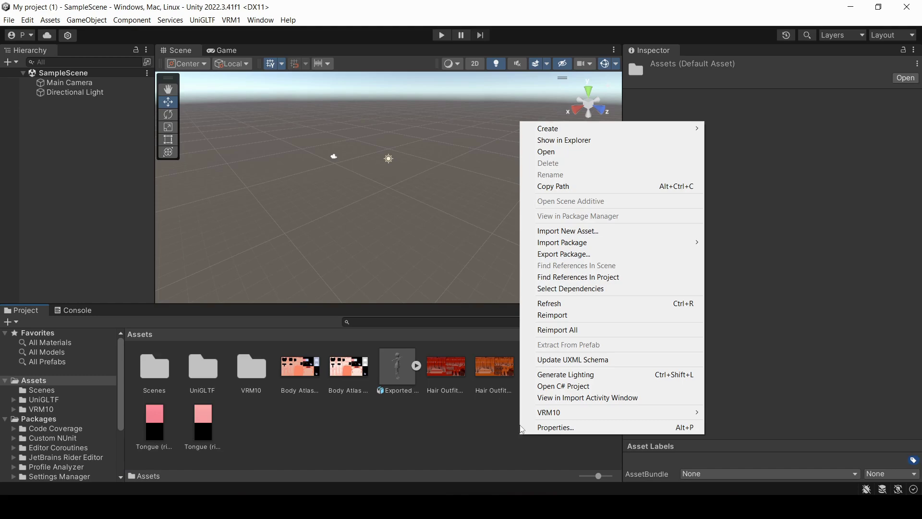
mouse_move(627, 129)
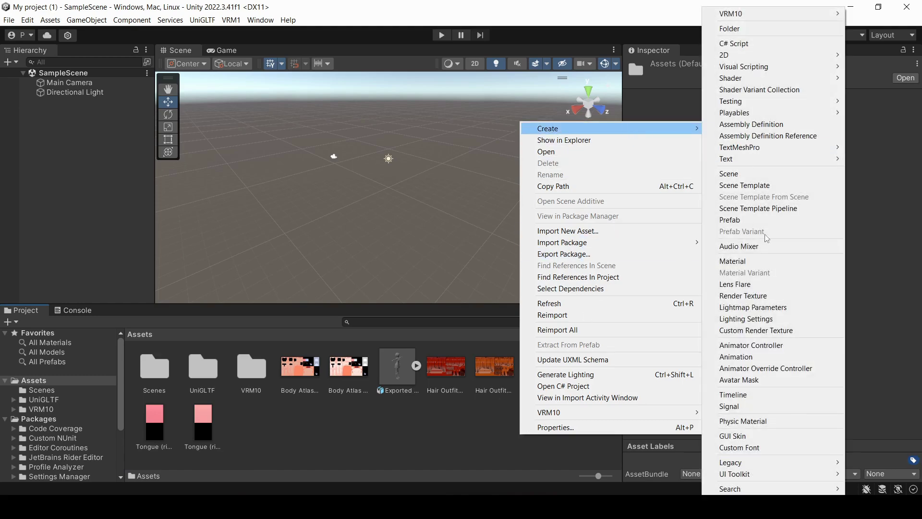
click(767, 259)
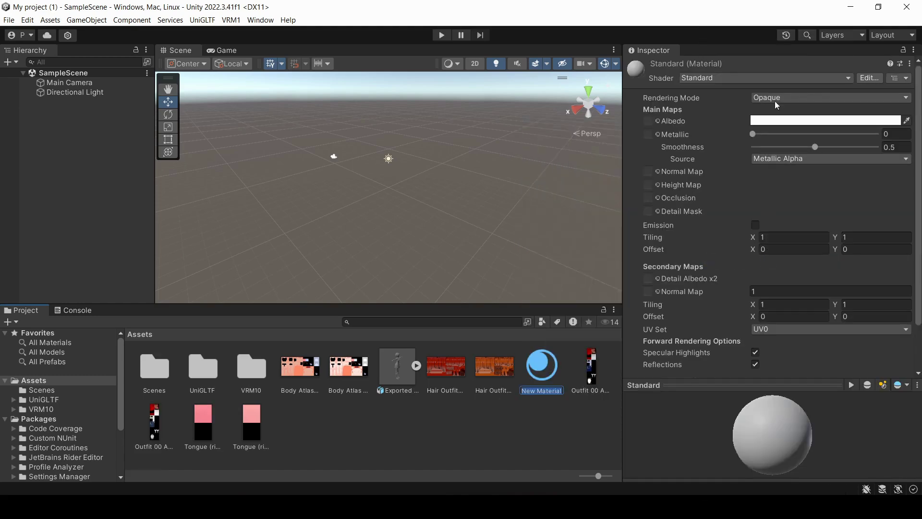
click(751, 79)
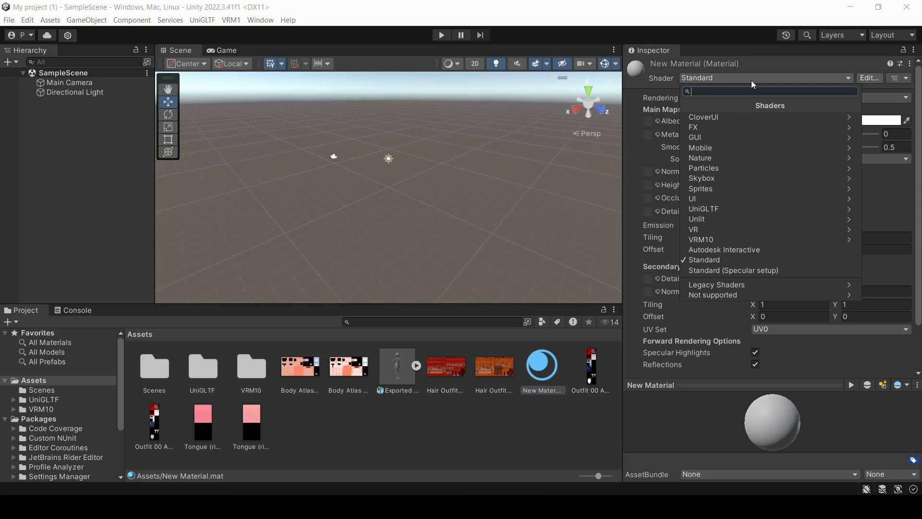
click(725, 240)
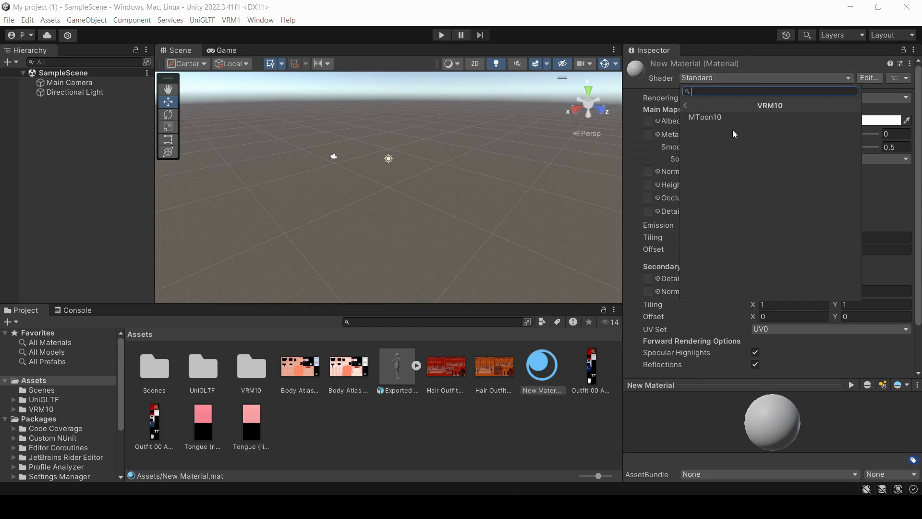
click(731, 117)
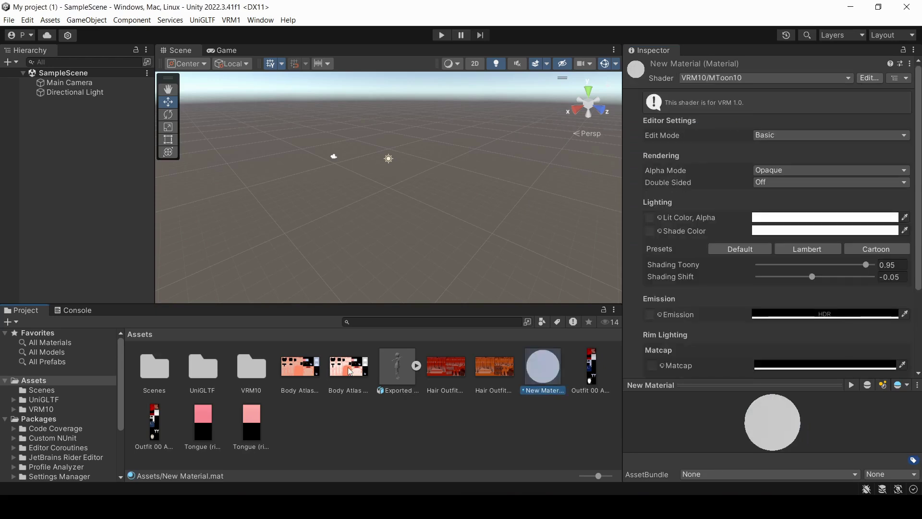
- Assign the Body Atlas light texture to Lit Color, the dark one to Shade Color, and set Alpha Mode to Cutout
drag(349, 371, 649, 217)
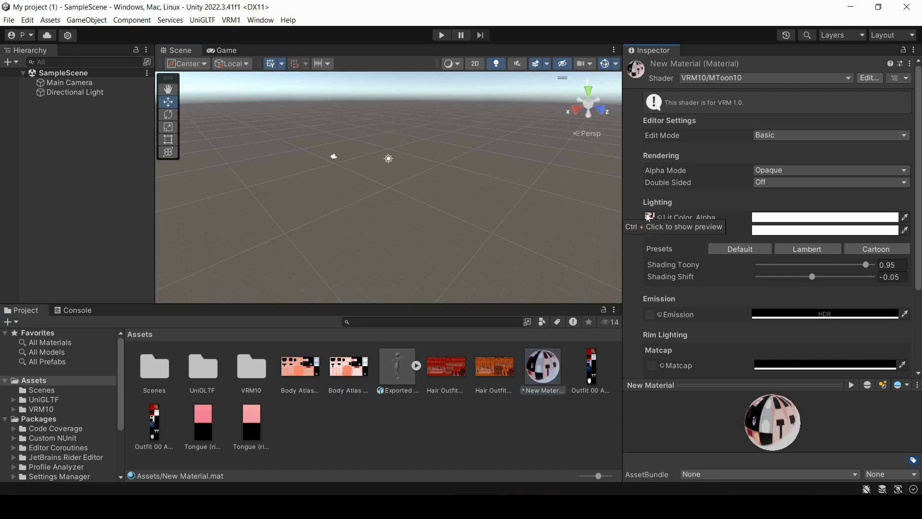
click(302, 369)
drag(301, 366, 646, 239)
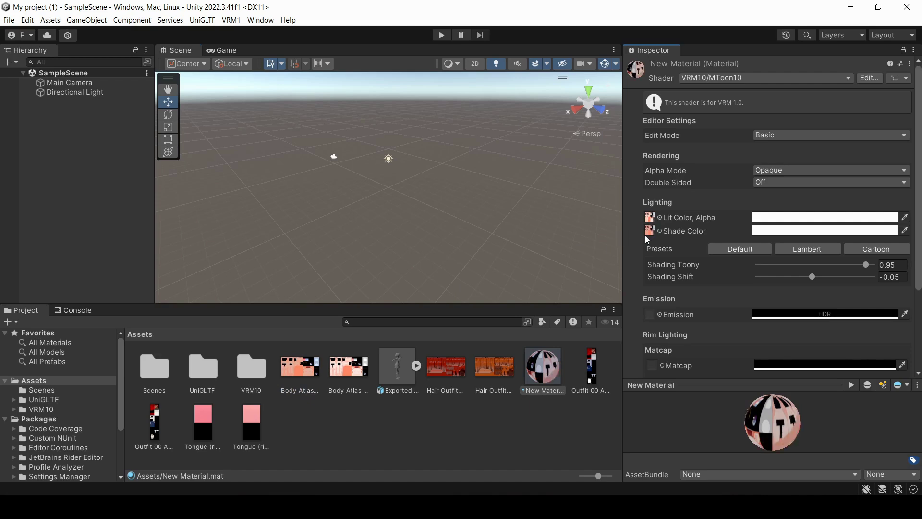
click(811, 170)
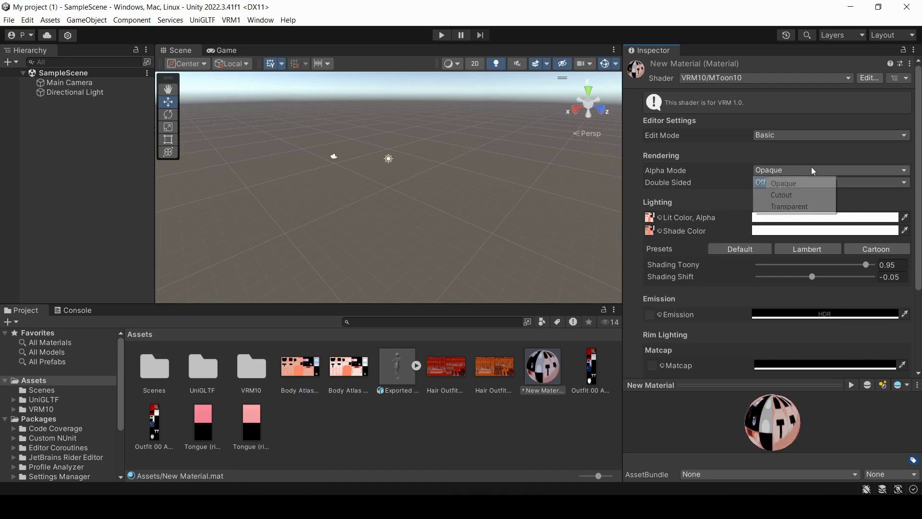
click(805, 197)
- Duplicate the new material twice and name the three materials Body, Hair and Outfit
click(540, 390)
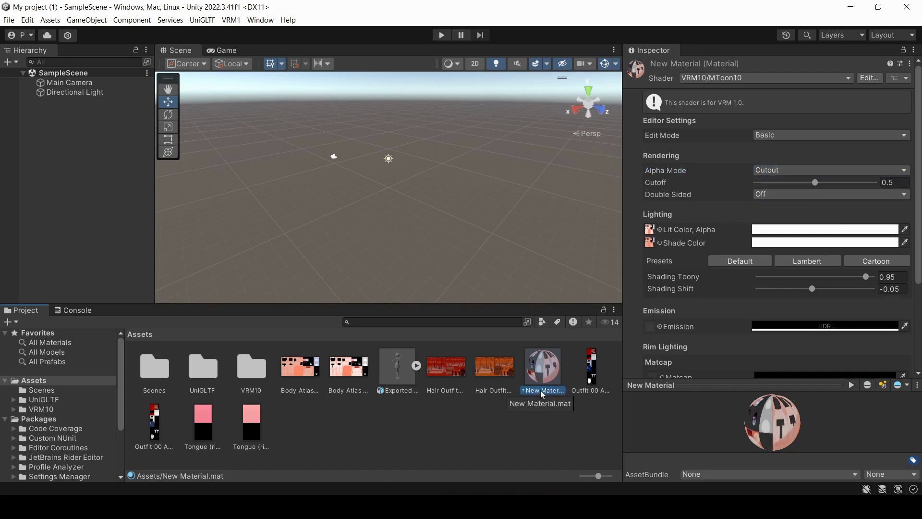
key(ctrl+d)
key(ctrl+d)
click(540, 390)
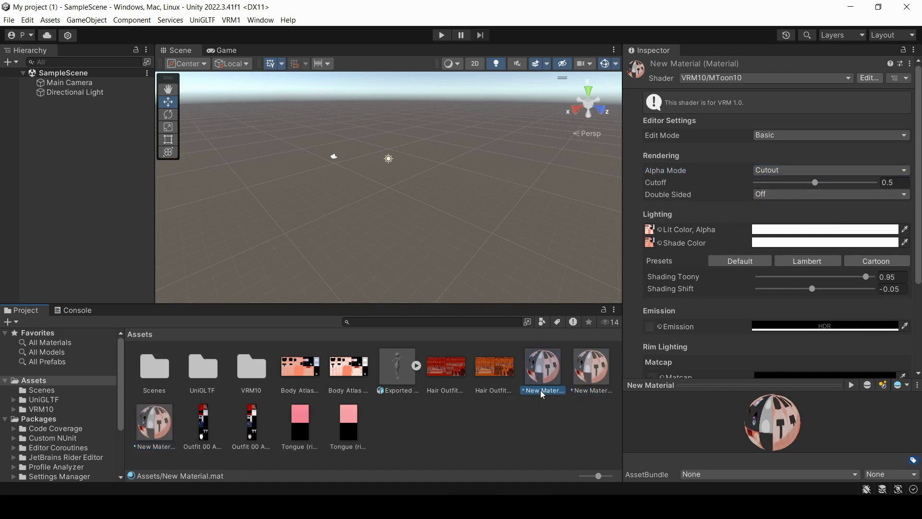
click(540, 390)
text(Body)
key(Return)
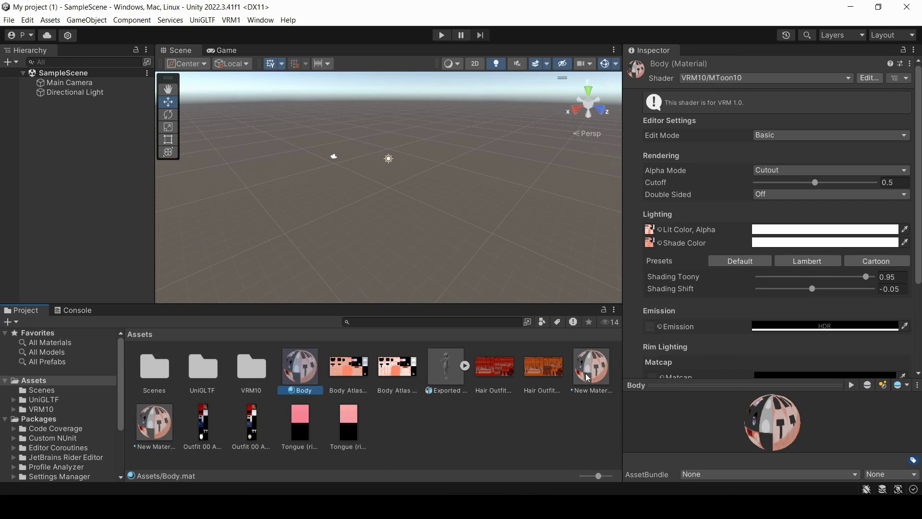
double_click(587, 388)
text(Hair)
key(Return)
click(163, 430)
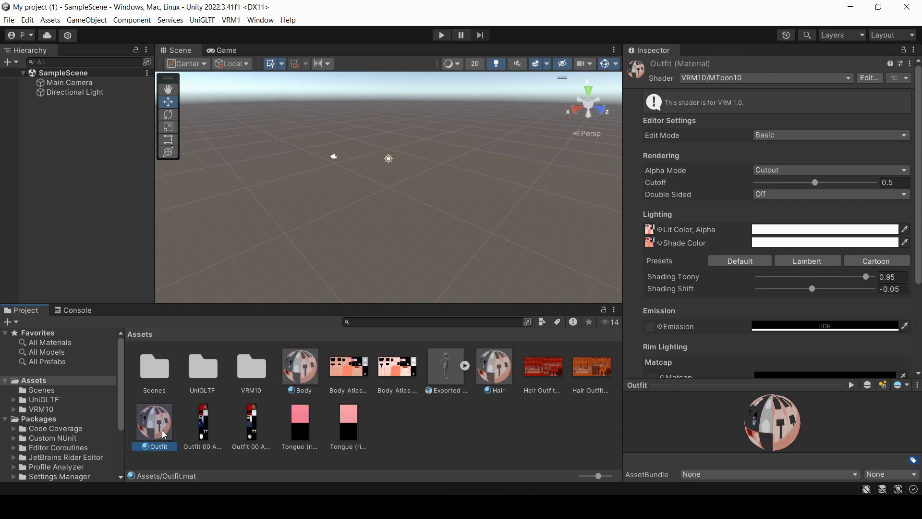
- Assign the matching light and dark atlas textures to Lit Color and Shade Color of the Hair and Outfit materials
click(495, 370)
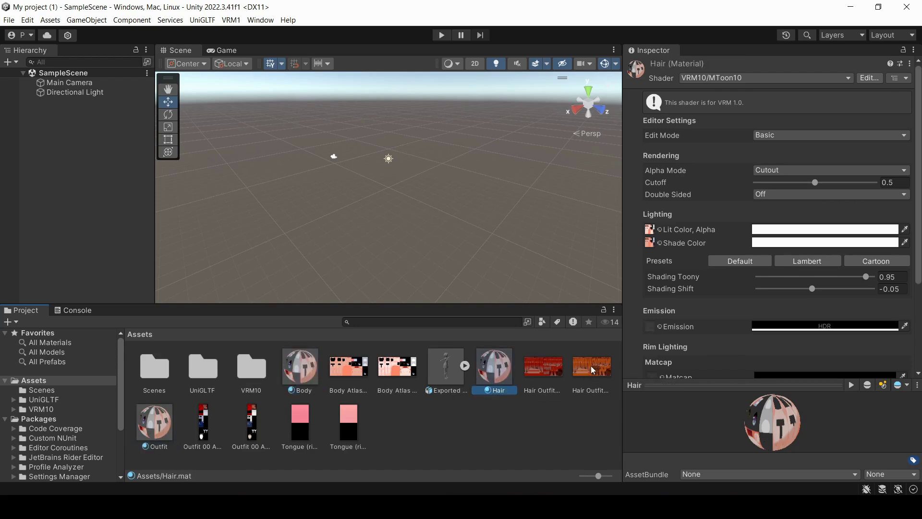
drag(591, 368, 651, 229)
drag(543, 367, 648, 243)
click(159, 421)
drag(254, 423, 649, 230)
drag(203, 423, 649, 246)
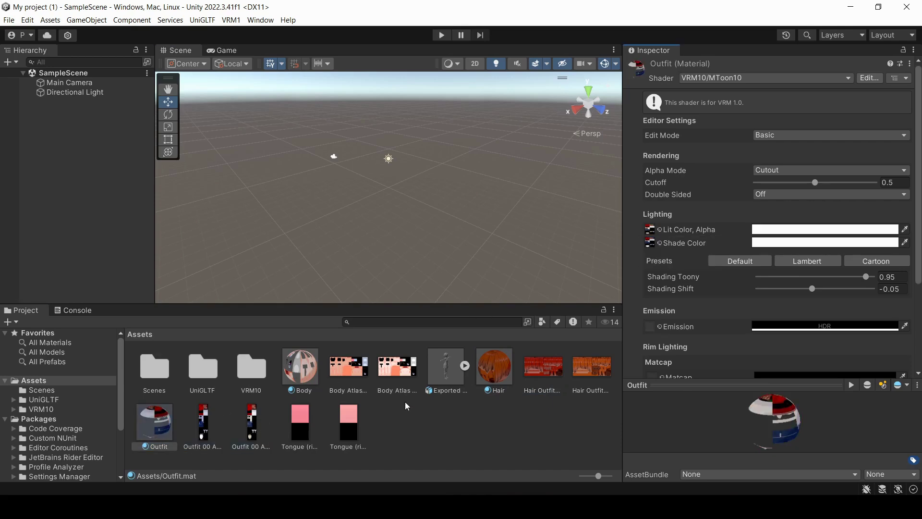
- Remap the exported model's two body atlas materials to Body, Hair atlas to Hair and Outfit atlas to Outfit, and apply
click(451, 374)
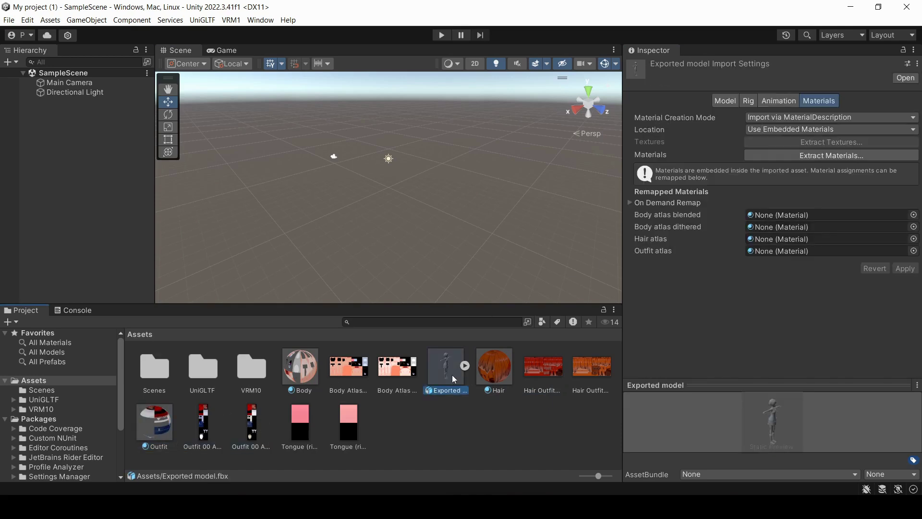
drag(305, 376, 777, 217)
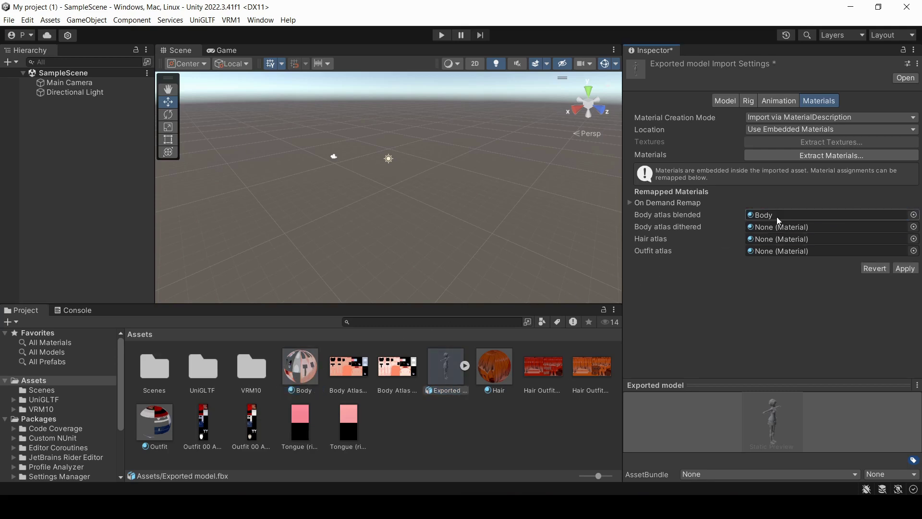
drag(311, 379, 750, 227)
drag(501, 360, 764, 240)
drag(165, 431, 764, 251)
click(905, 269)
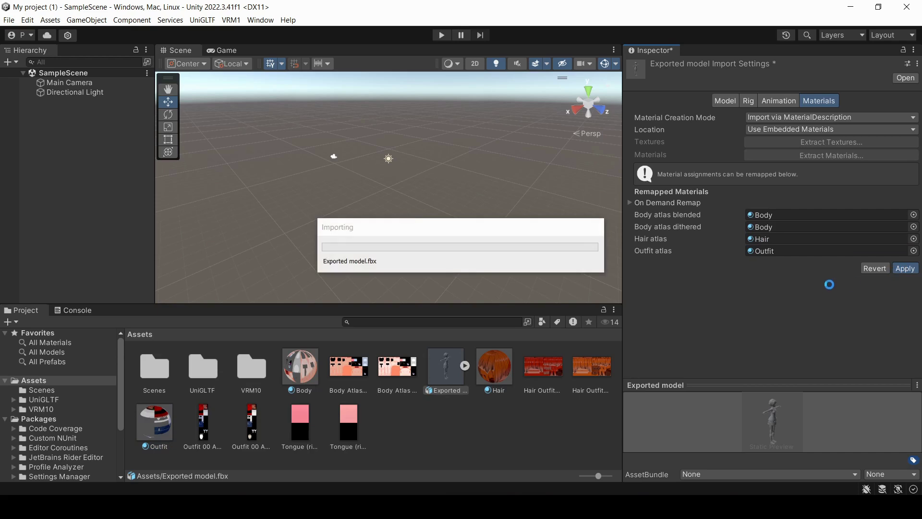
- Place the exported model in SampleScene
drag(452, 377, 77, 216)
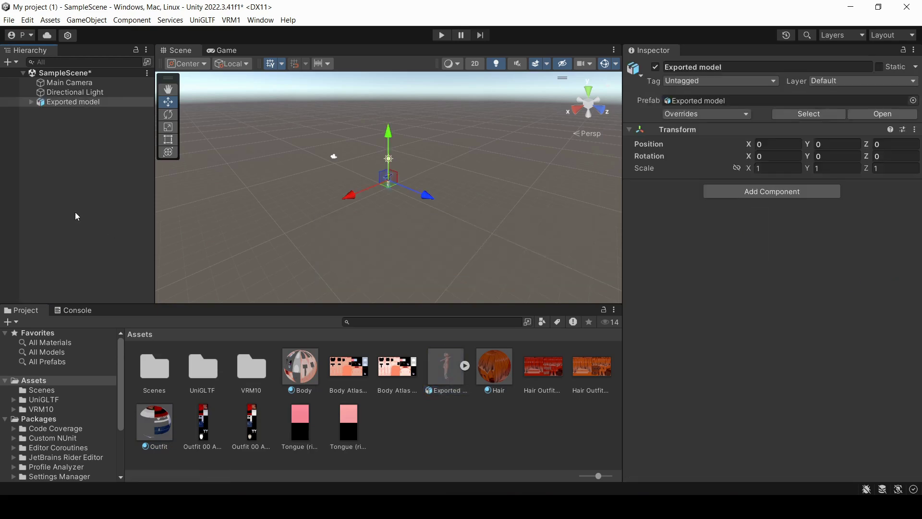
- Examine the placed model's face, eyes and blush up close in the scene
scroll(409, 165, up, 5)
right_drag(409, 161, 305, 59)
key(w)
key(d)
key(a)
key(w)
key(d)
key(s)
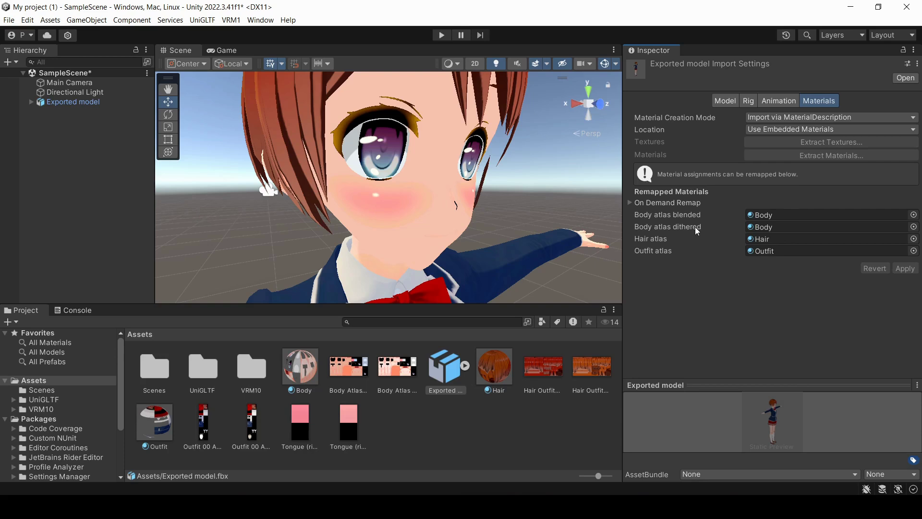
- Duplicate the Body material, set the copy's Alpha Mode to Transparent and rename it Body transp
click(304, 369)
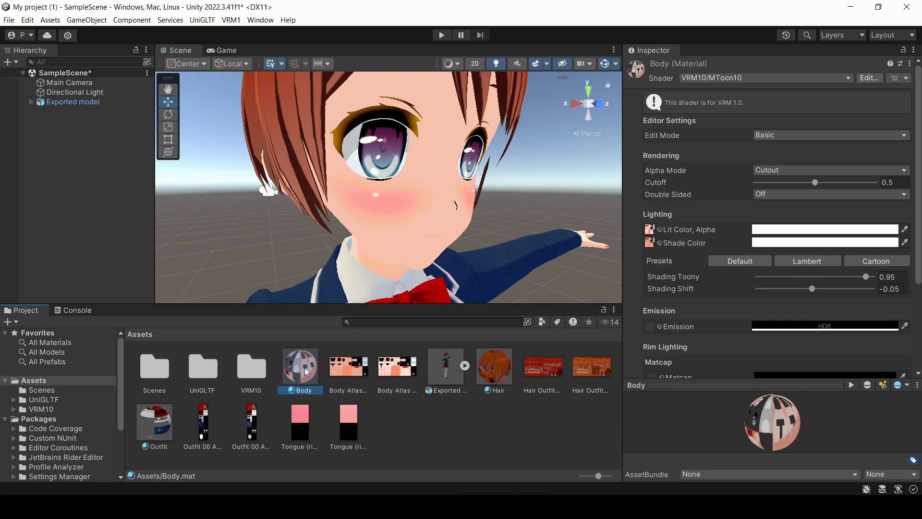
key(ctrl+d)
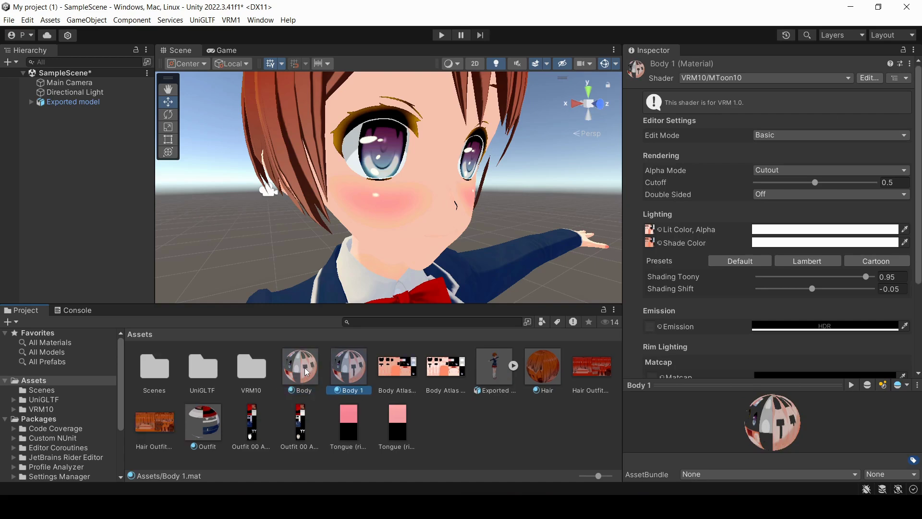
click(789, 170)
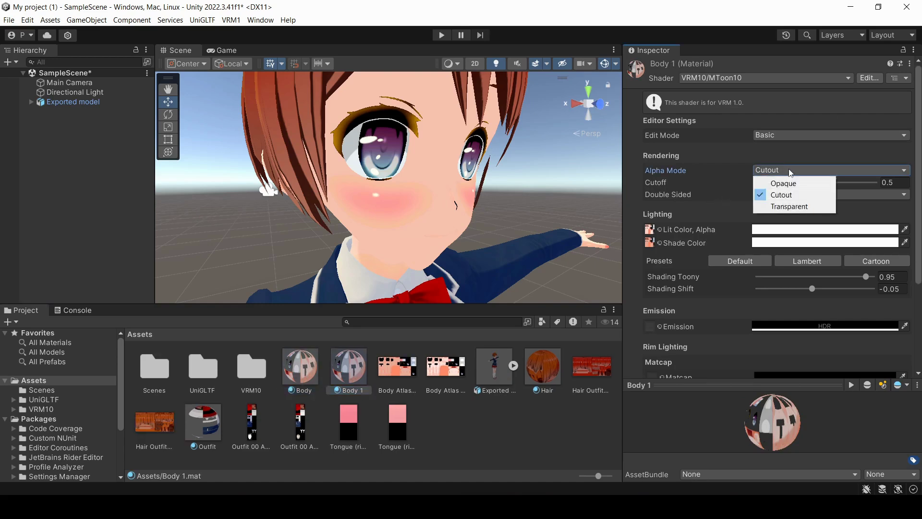
click(795, 207)
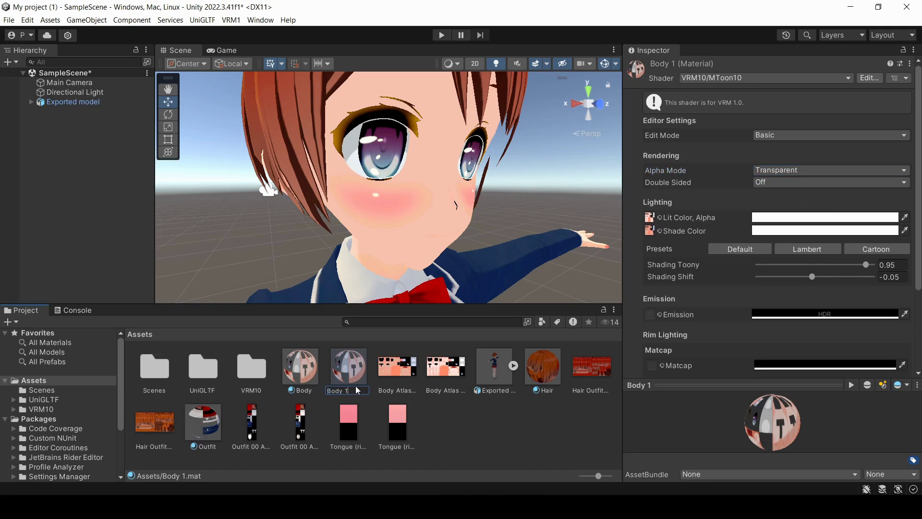
key(BackSpace)
text(transp)
key(Return)
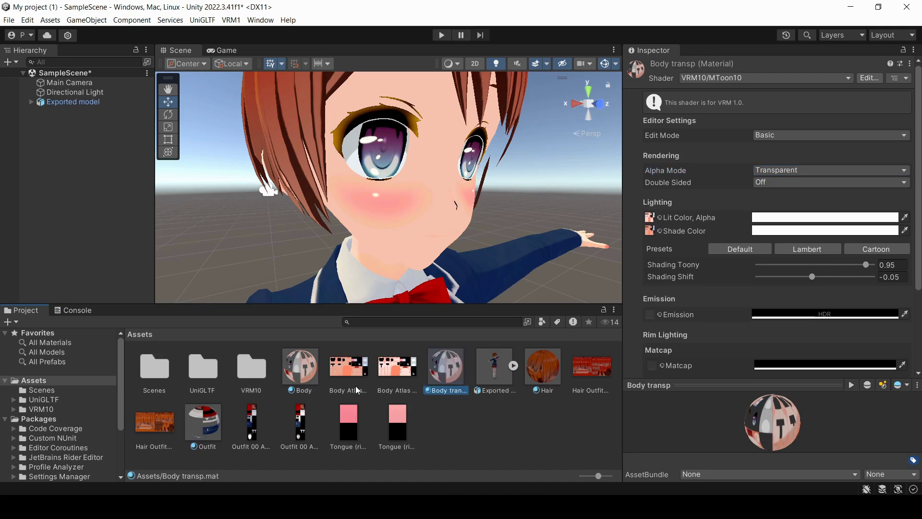
- Remap the exported model's Body atlas blended material to Body transp and apply the change
click(489, 364)
drag(445, 366, 778, 215)
click(899, 268)
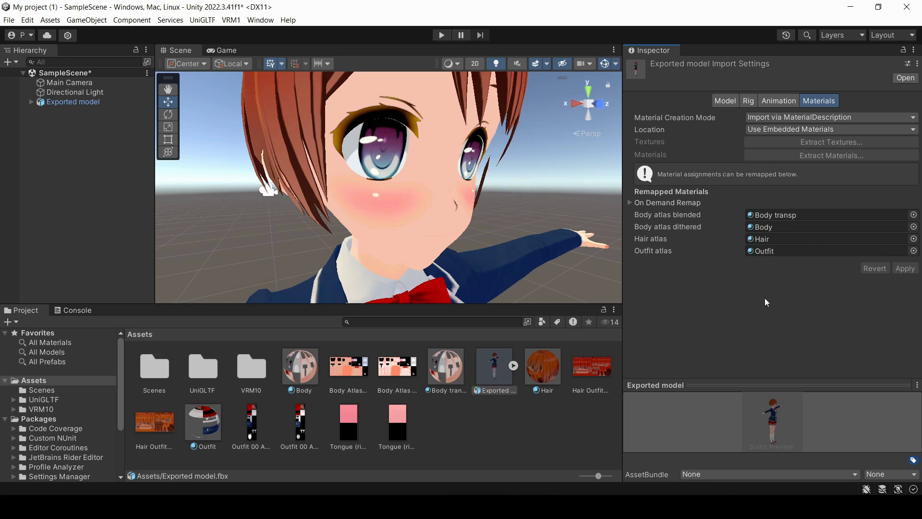
- Set the exported model's rig Animation Type to Humanoid and apply it
click(750, 102)
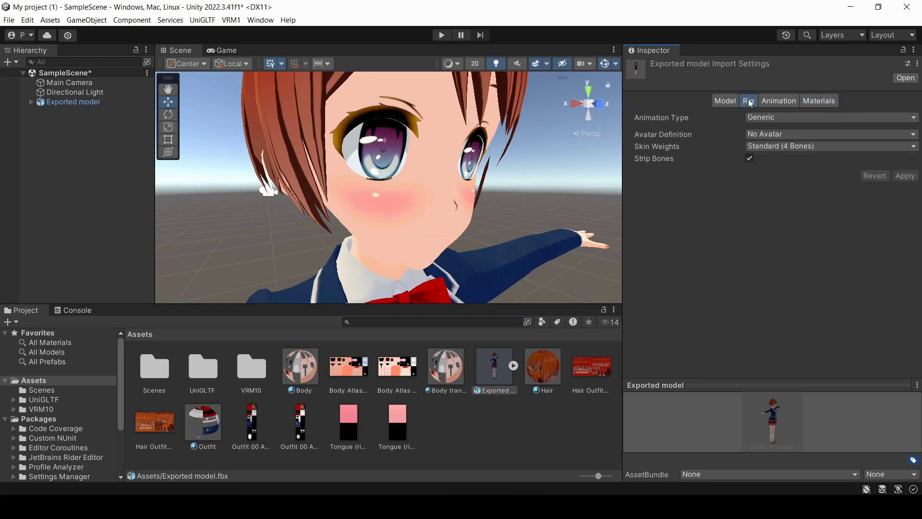
click(778, 118)
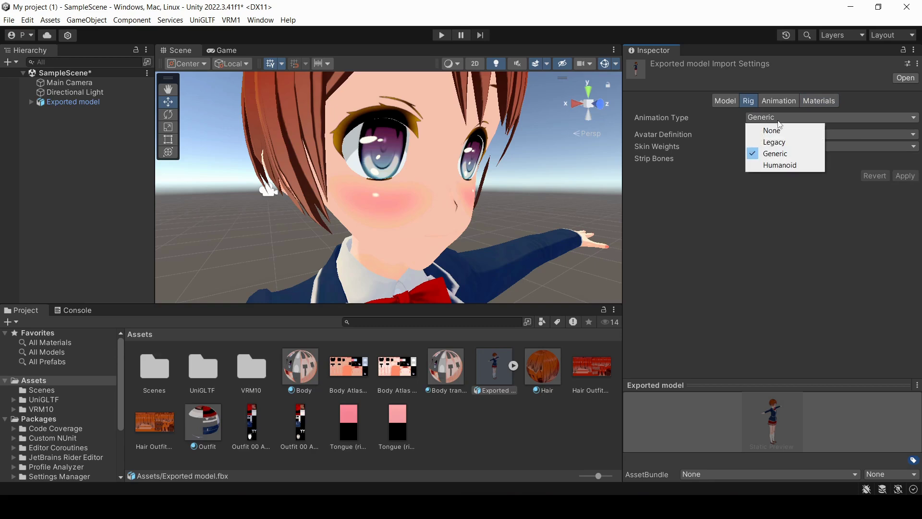
click(784, 166)
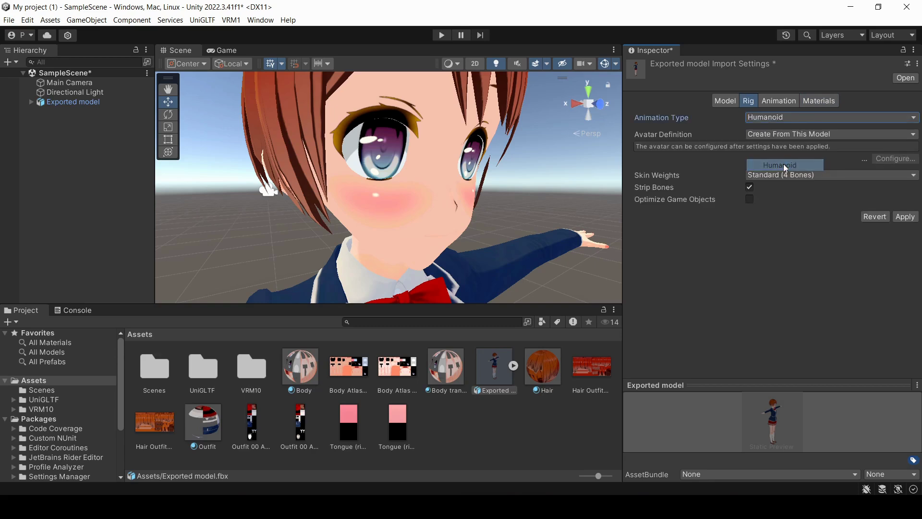
click(893, 215)
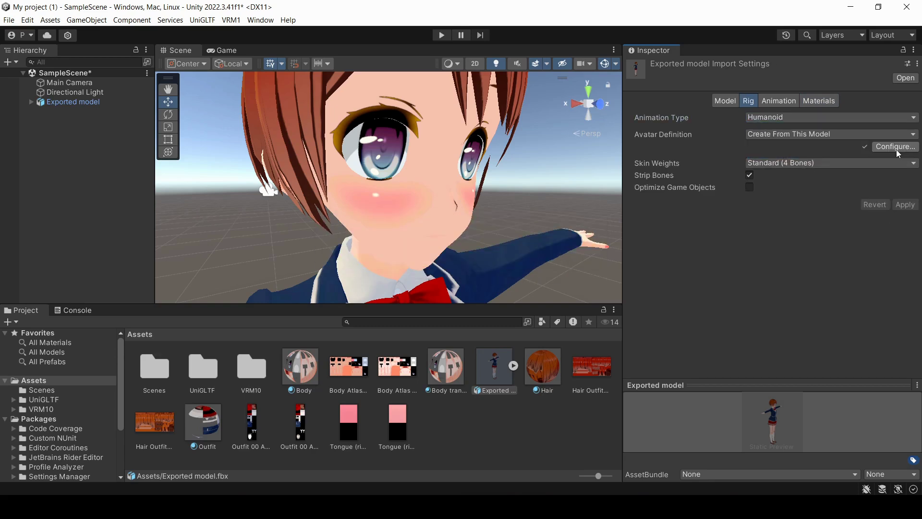
- Open the avatar configuration and check the bone mapping of the body, head, left hand and right hand
click(896, 148)
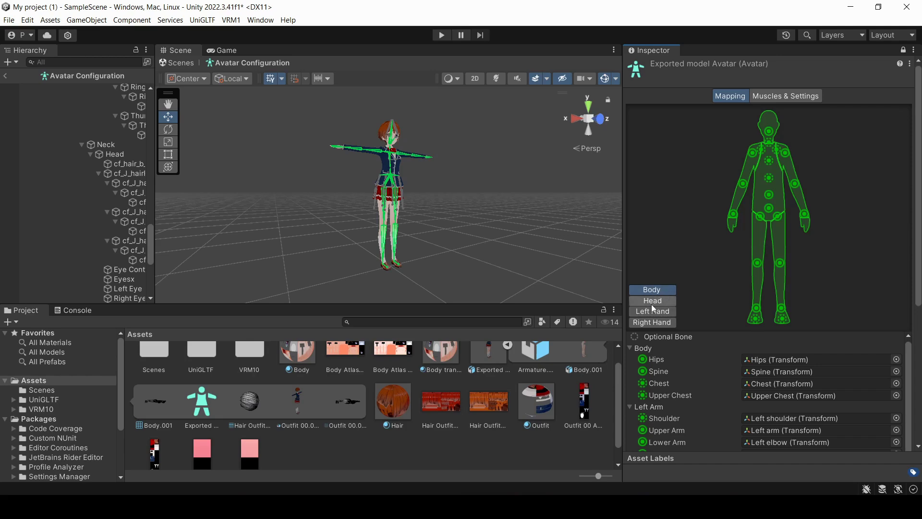
scroll(793, 221, down, 5)
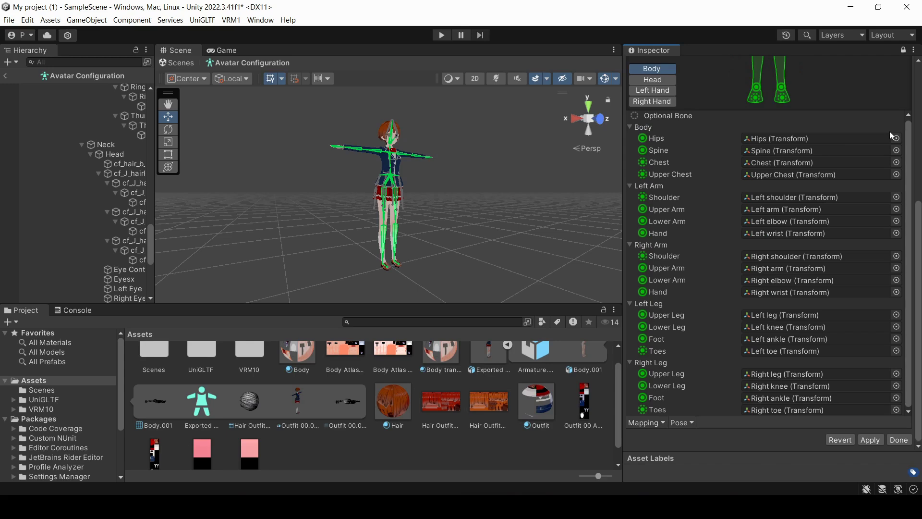
click(667, 78)
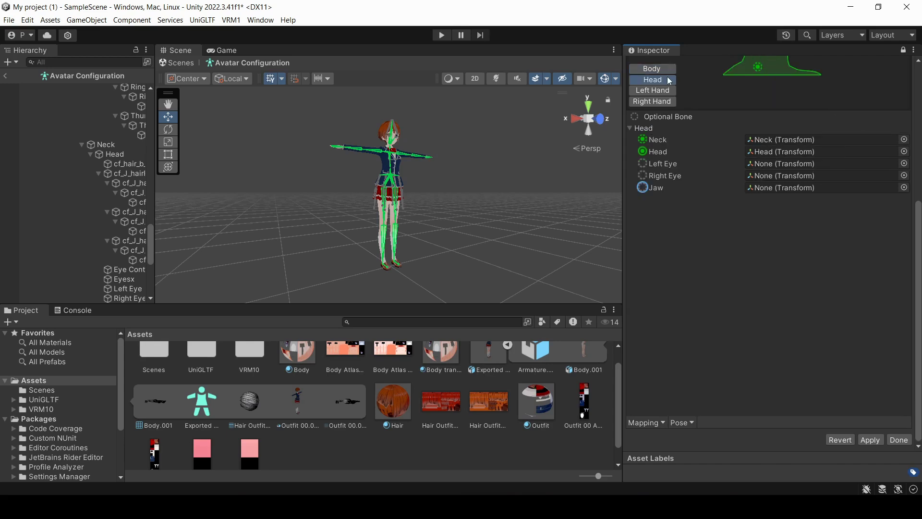
scroll(821, 157, up, 5)
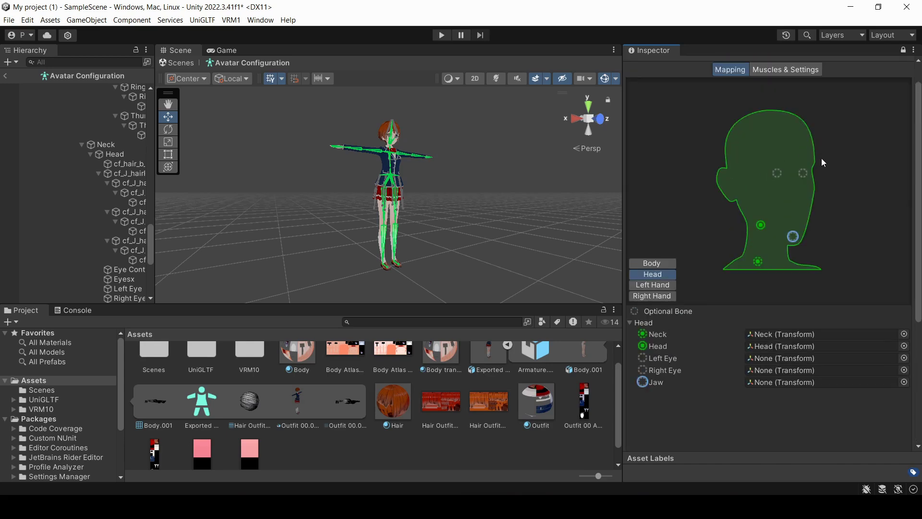
click(667, 311)
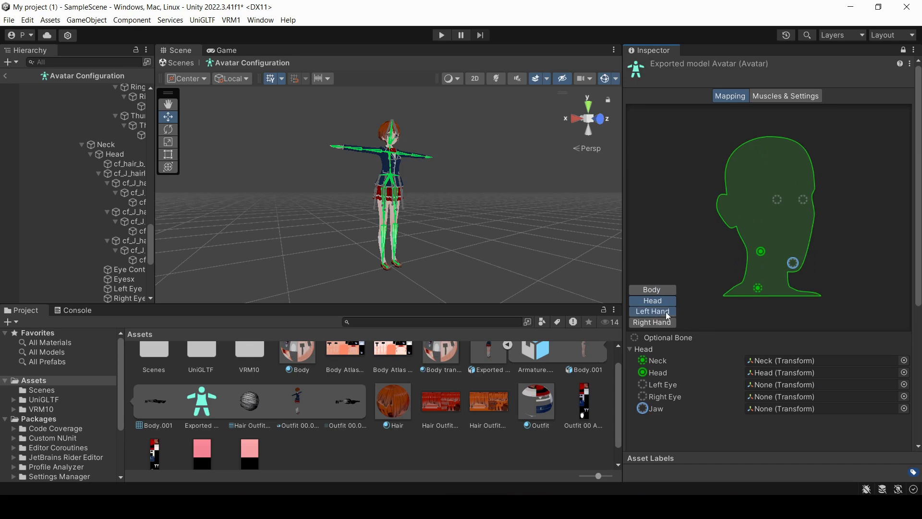
scroll(817, 243, down, 2)
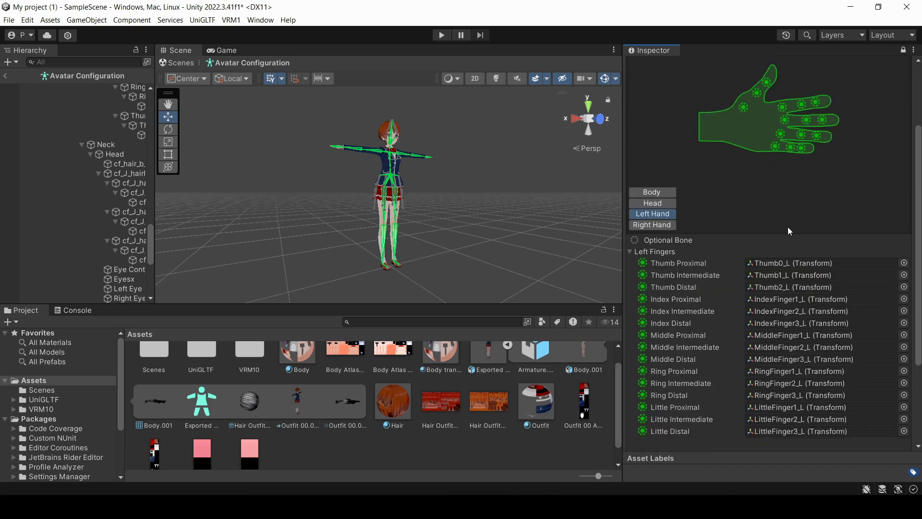
click(669, 226)
scroll(843, 223, up, 2)
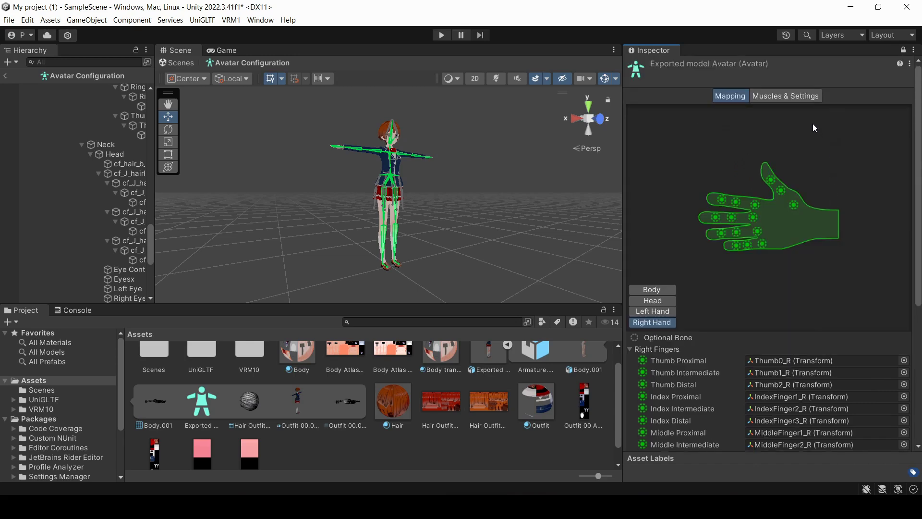
- Preview how the avatar deforms using the Open Close muscle group in the muscle settings
click(794, 97)
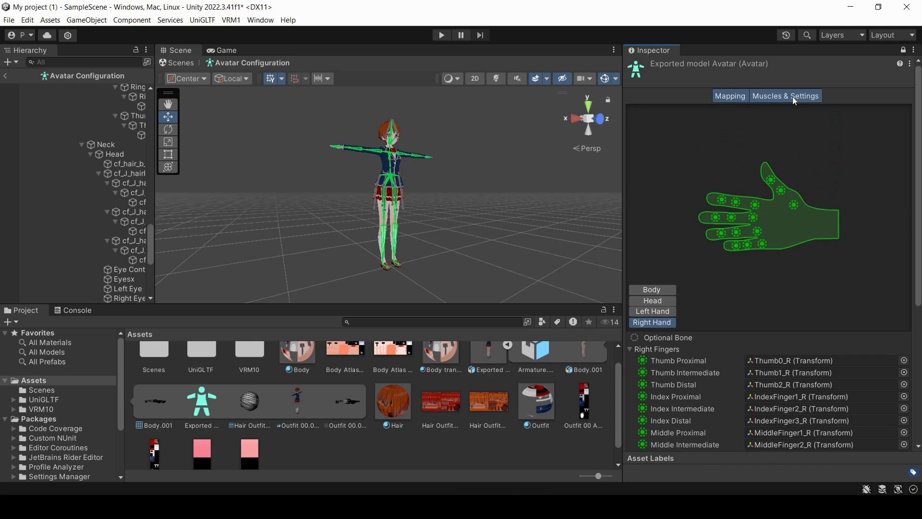
click(490, 273)
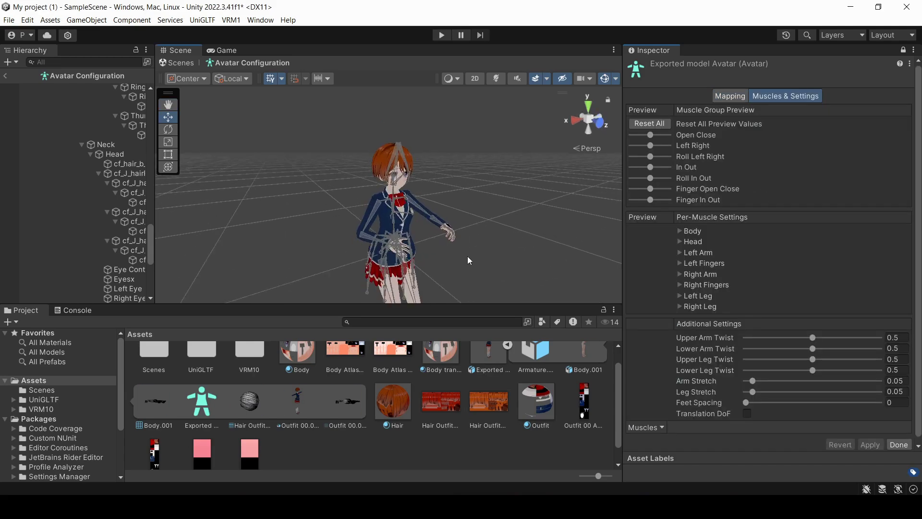
drag(654, 136, 644, 157)
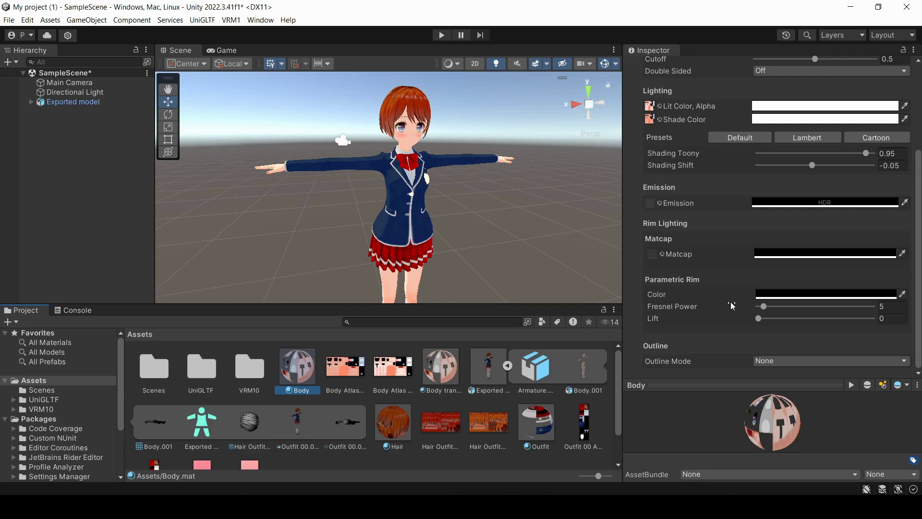
- Set the Body material's Outline Mode to World
click(793, 361)
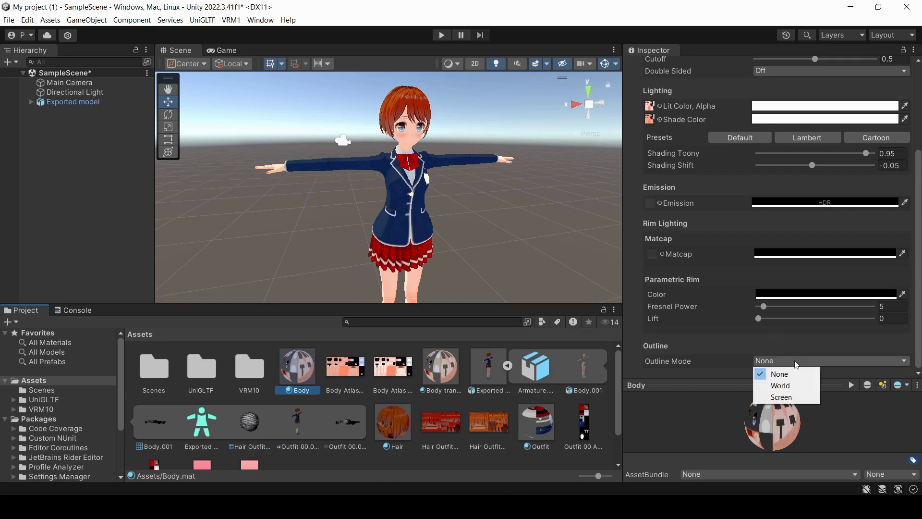
click(791, 387)
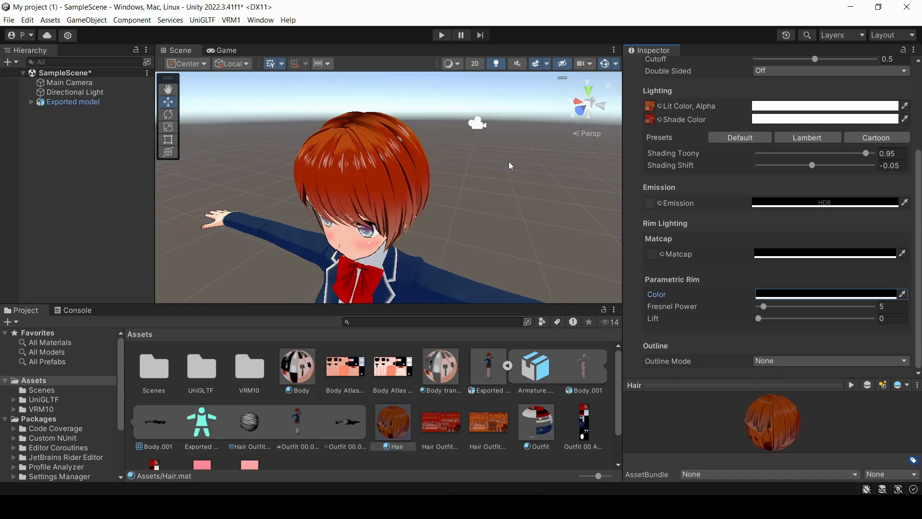
- Set the Hair material's Parametric Rim color to near-white FFFAFA
click(803, 293)
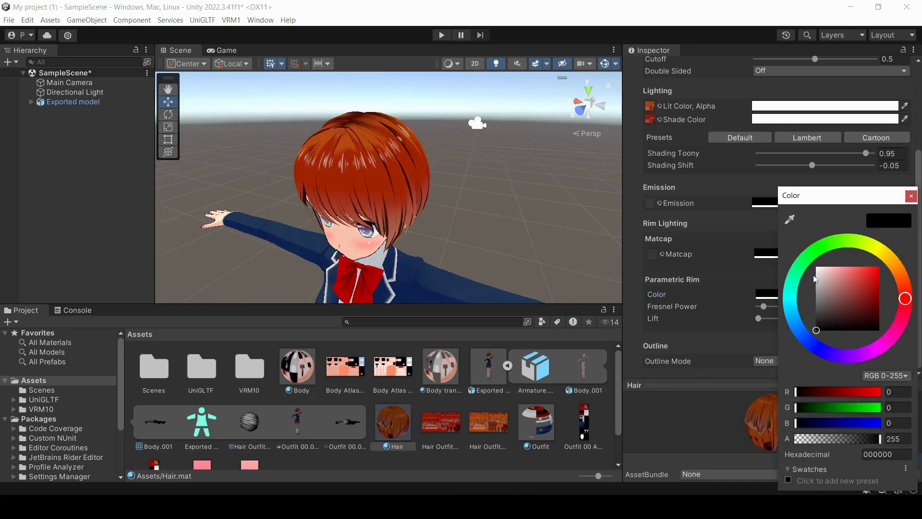
drag(820, 294, 818, 266)
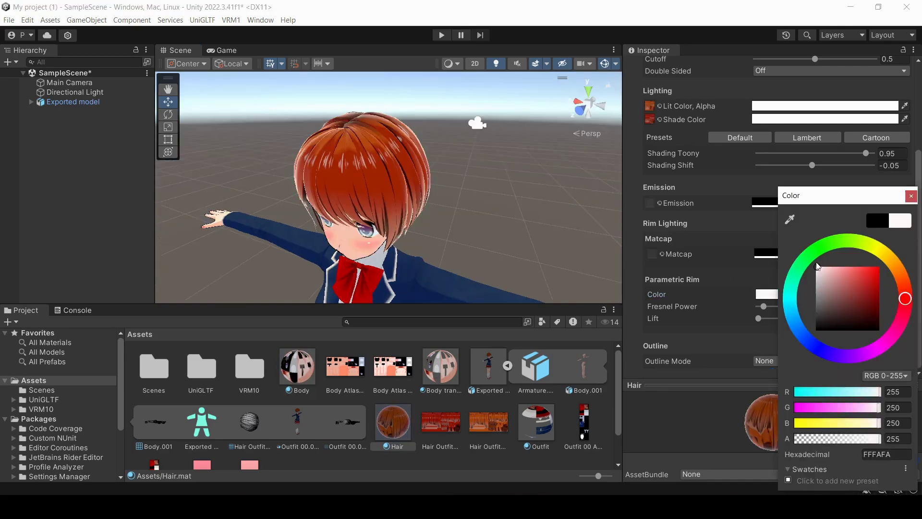